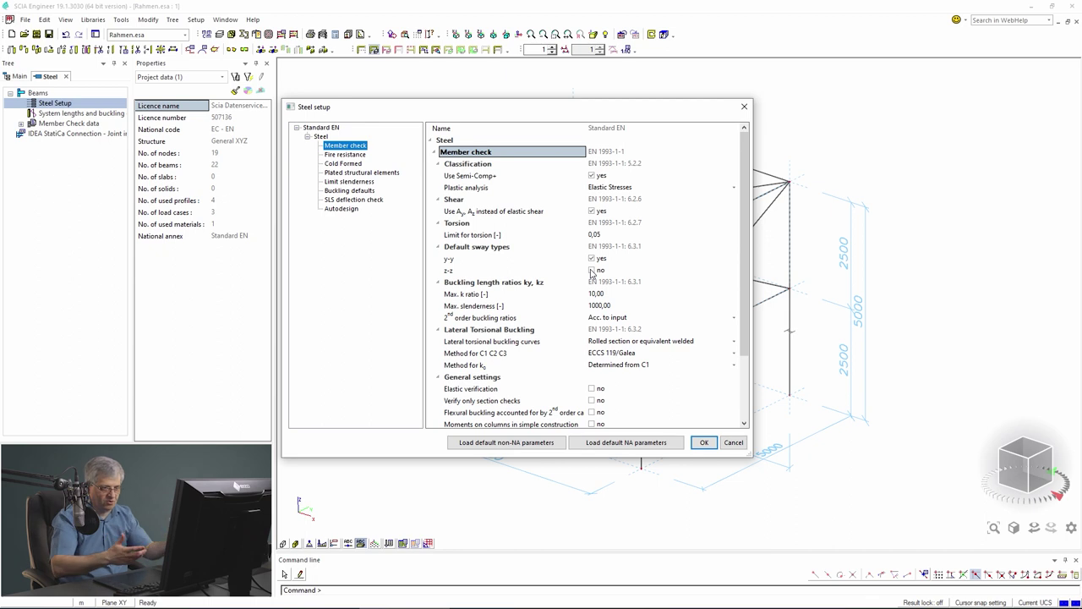
- Enable the z-z default sway type in the steel member check setup and confirm the settings
left_click_drag(552, 114, 378, 119)
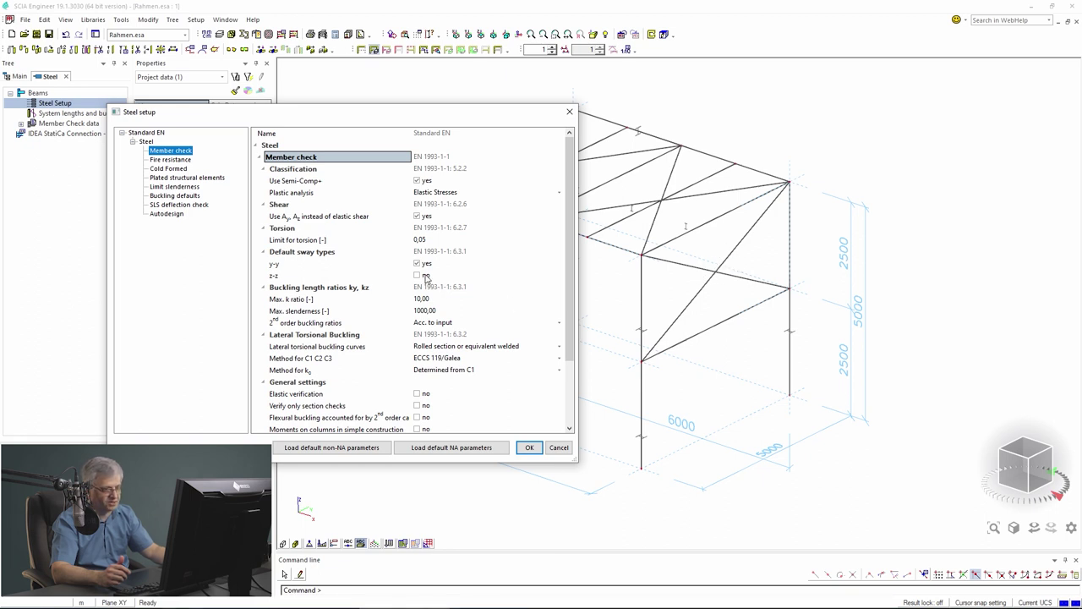
left_click(417, 275)
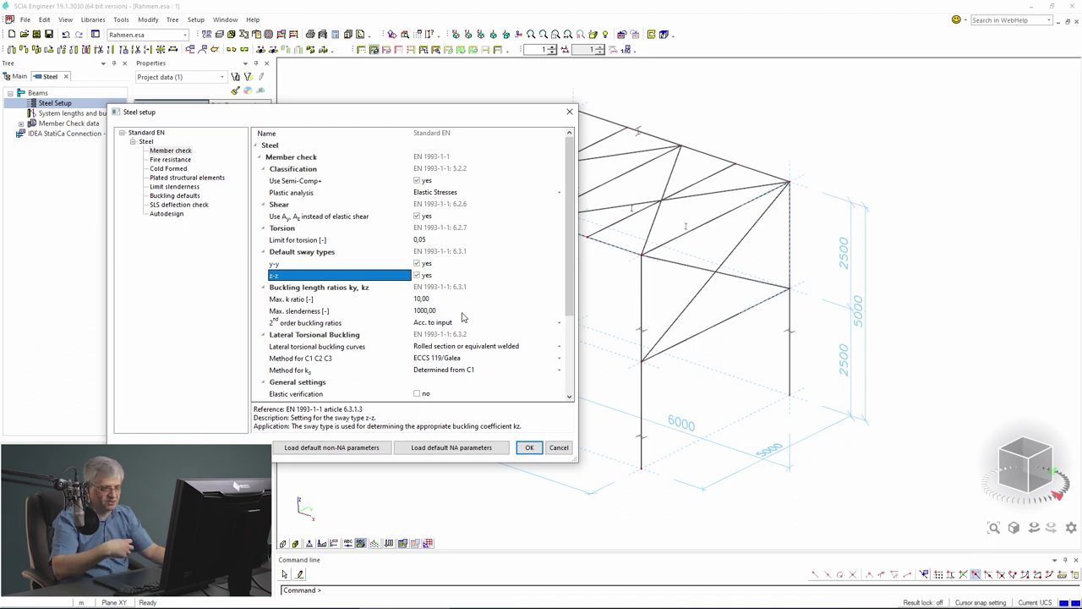
left_click(529, 448)
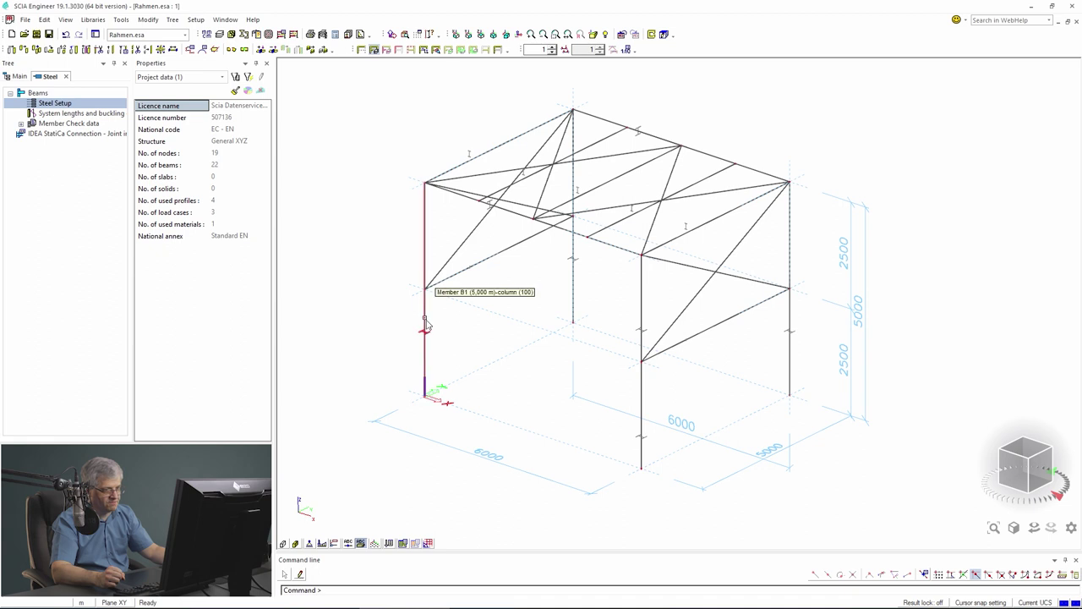
- Open the system lengths and buckling settings of column B1 and display its z-z buckling spans
left_click(426, 322)
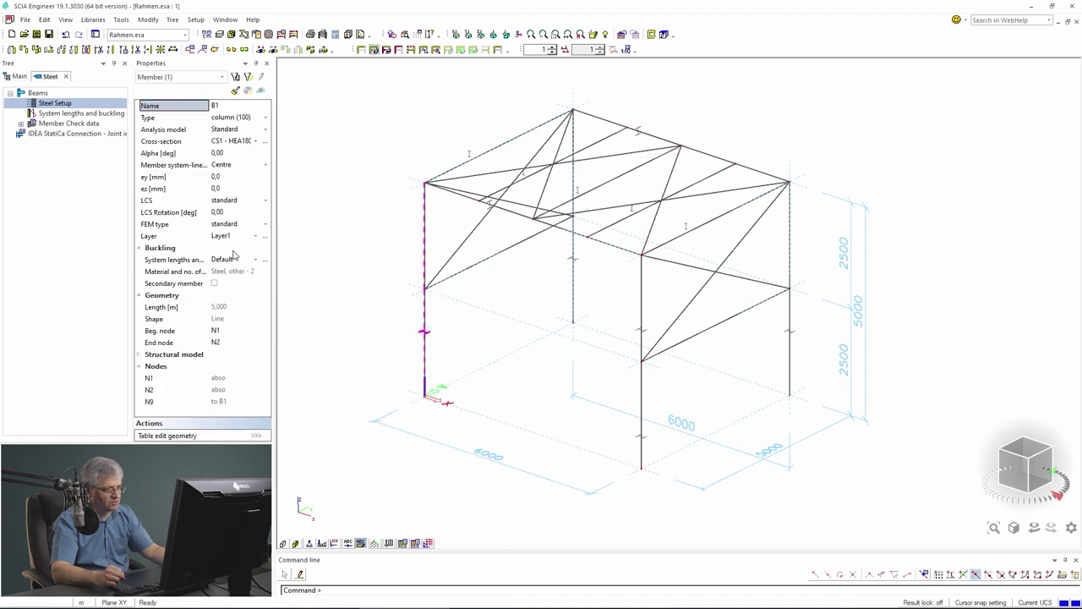
left_click(266, 262)
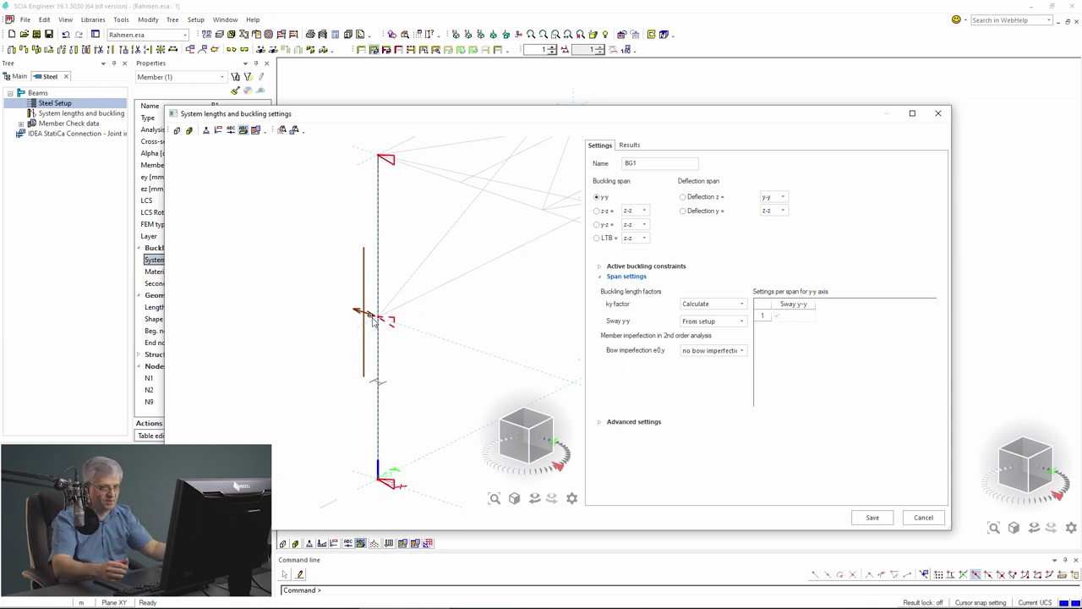
left_click(598, 211)
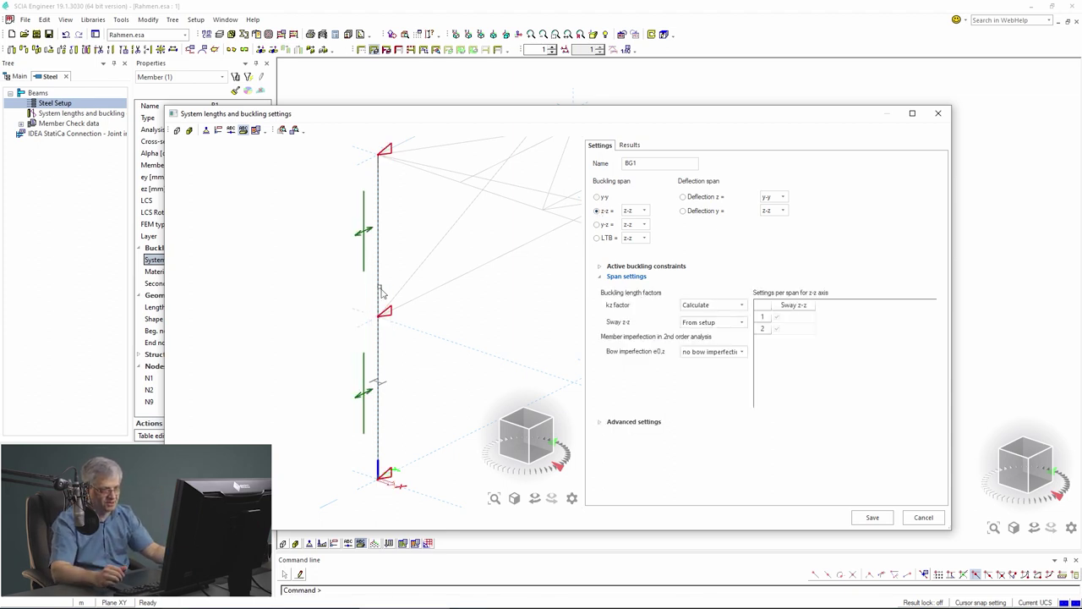
- Try custom sway settings by switching z-z sway off and on for the column's two individual spans
left_click(362, 235)
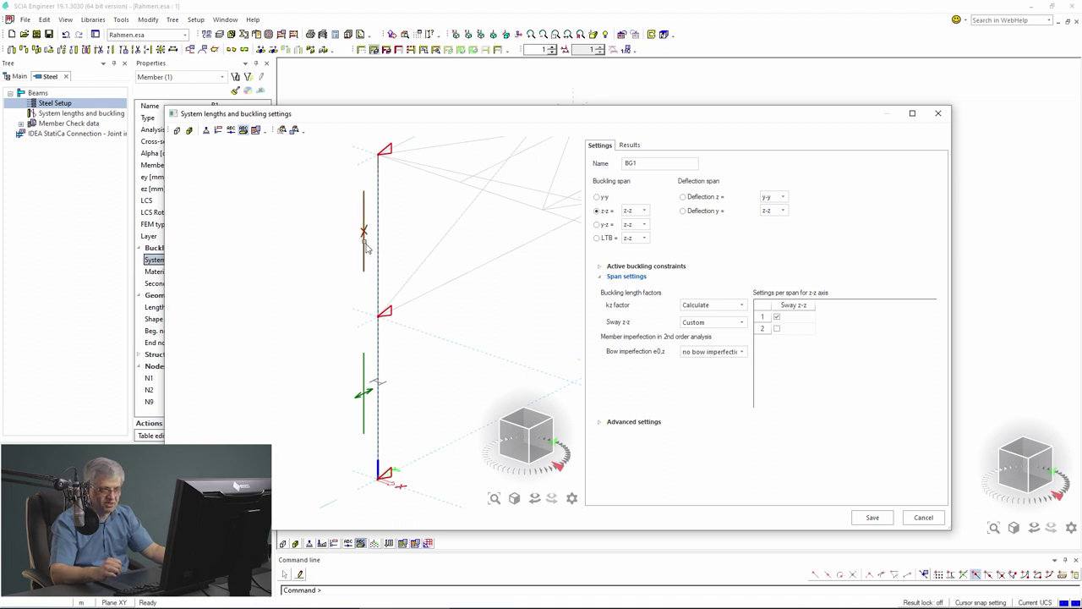
left_click(364, 245)
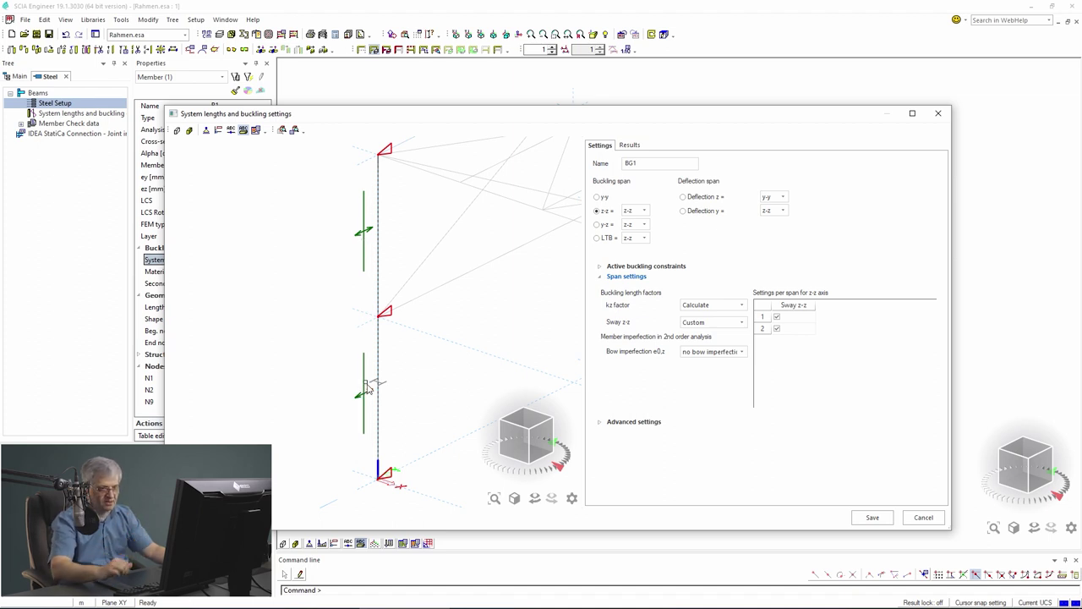
left_click(778, 329)
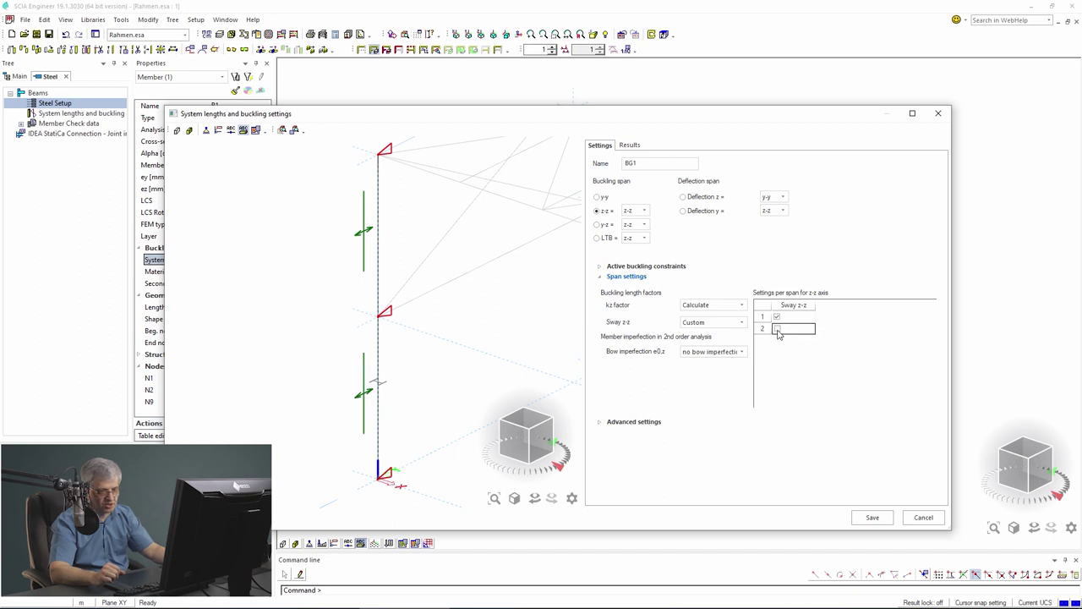
left_click(778, 329)
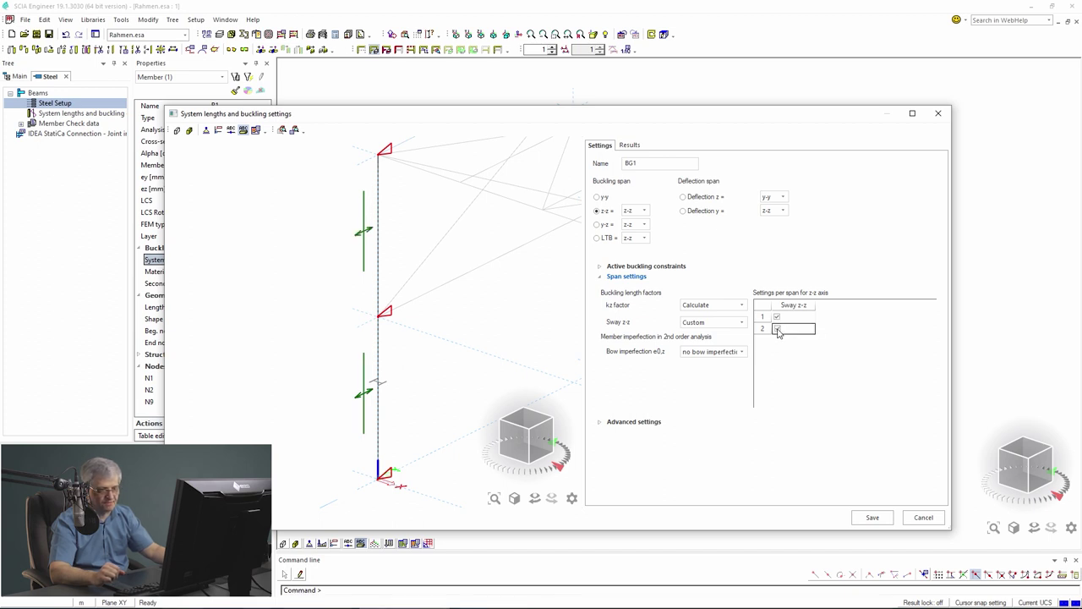
- Try the All non-sway and All sway options for the column's z-z sway, and return it to From setup
left_click(720, 328)
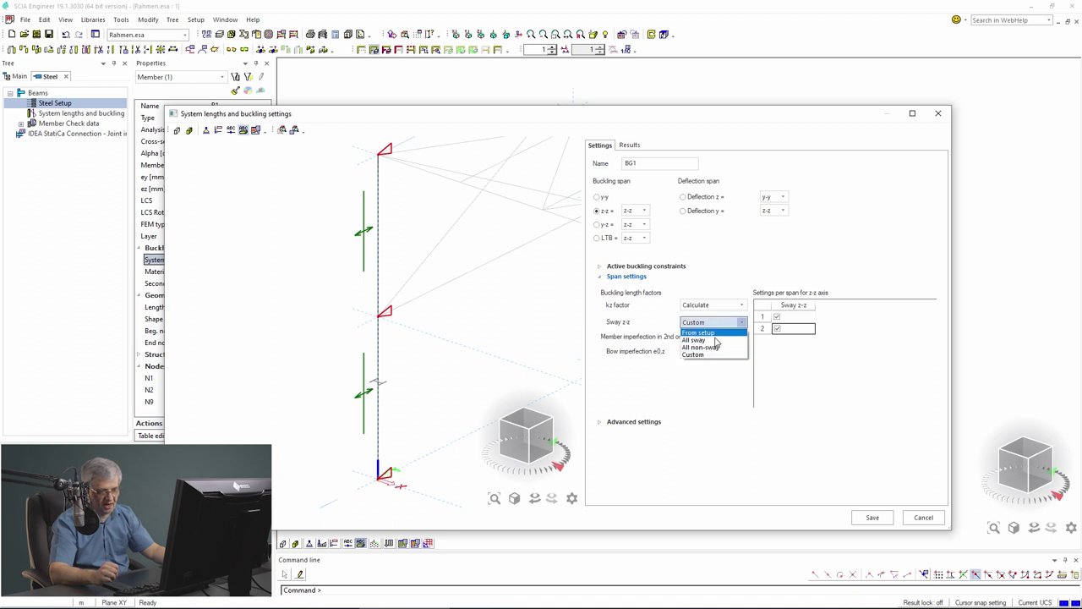
left_click(712, 350)
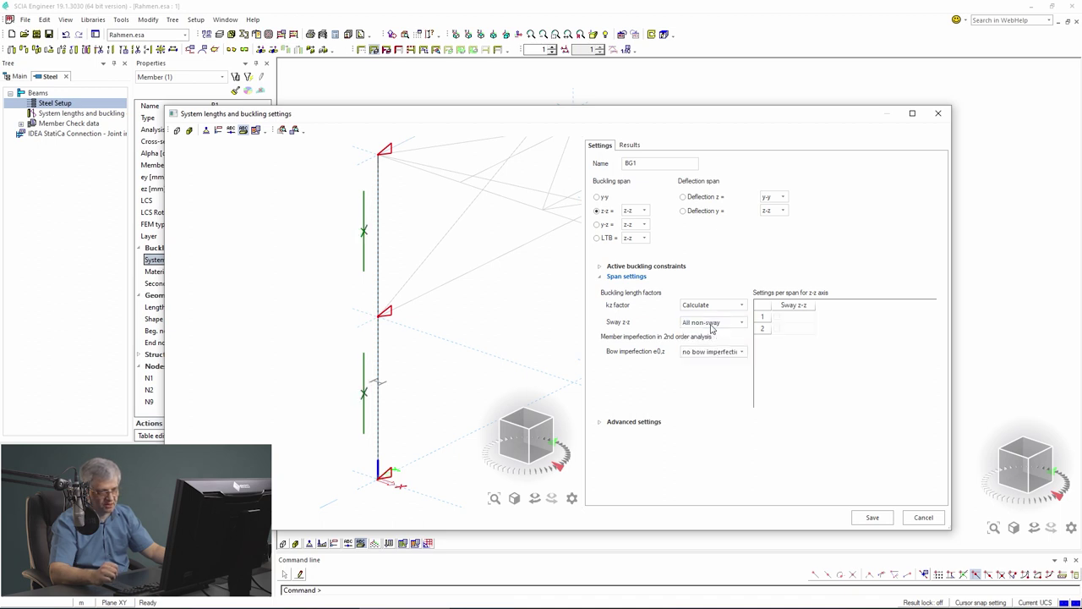
left_click(715, 324)
left_click(709, 332)
left_click(710, 324)
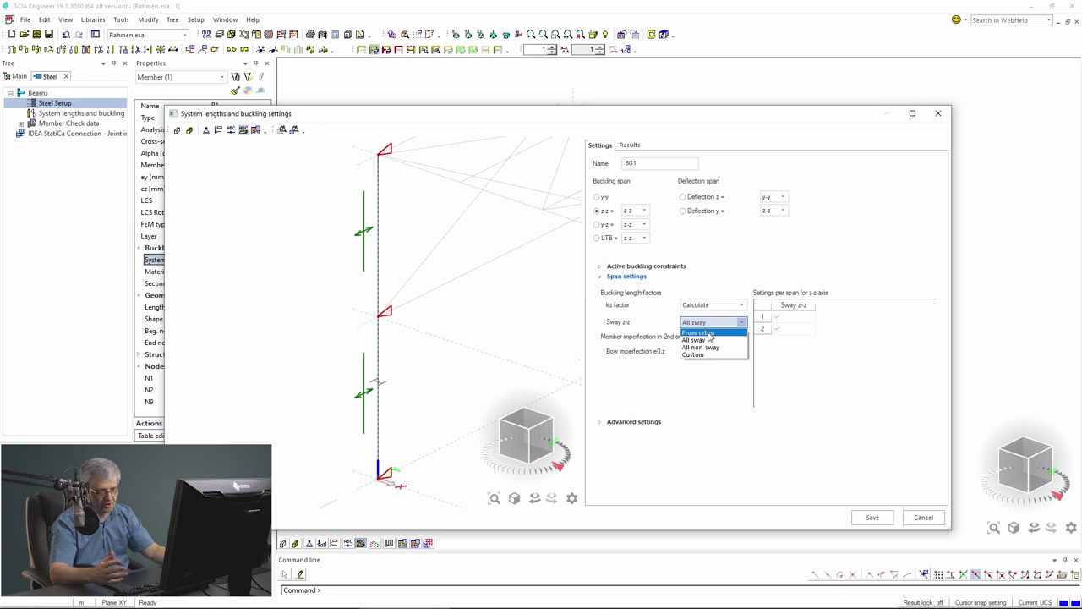
left_click(708, 335)
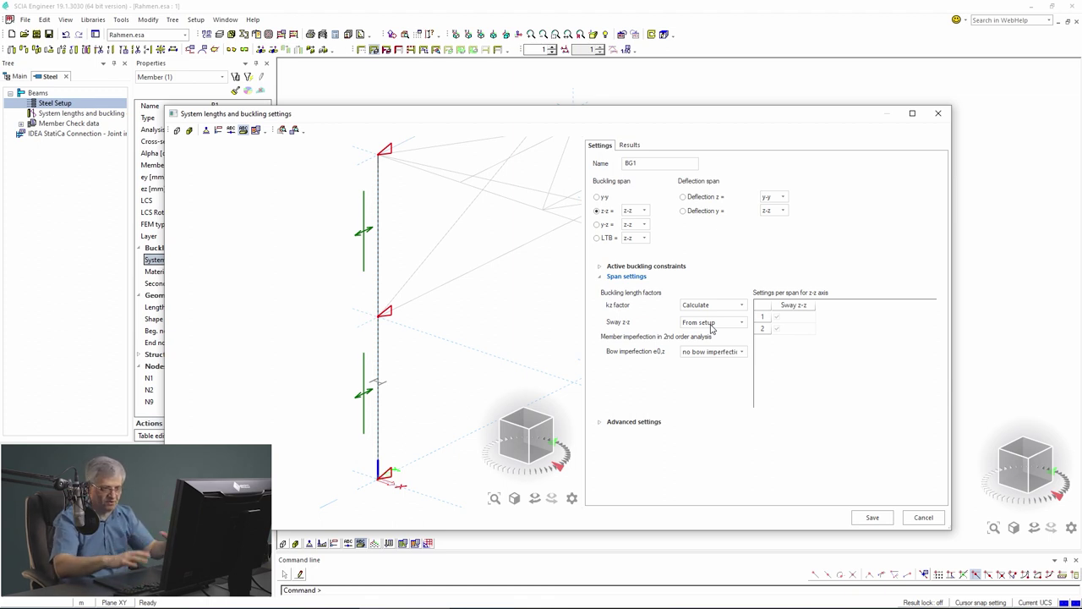
- Display the column's LTB spans, save its buckling settings and clear the member selection
left_click(597, 238)
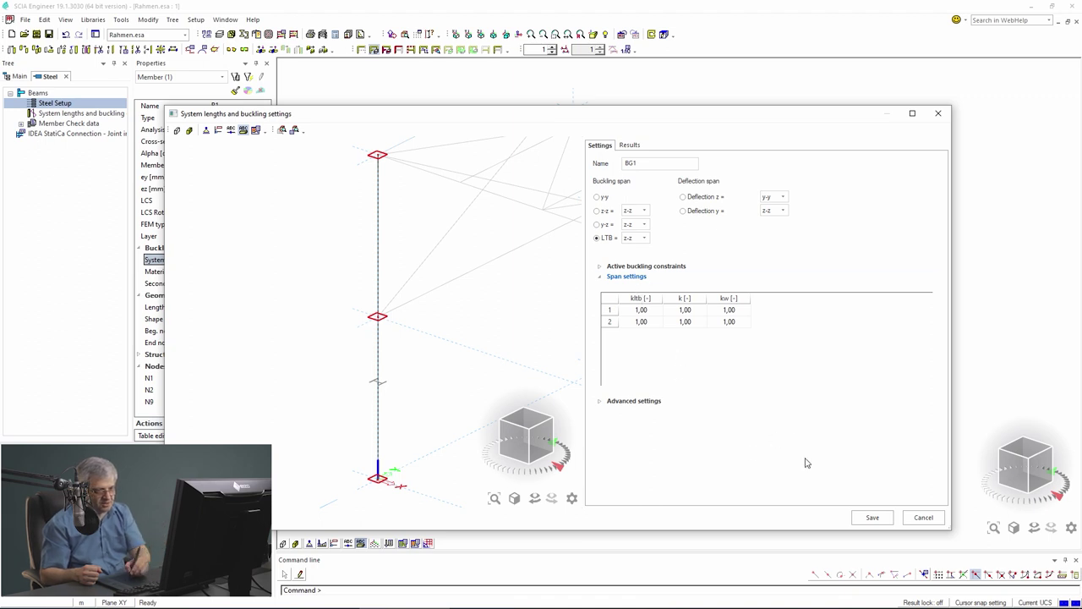
left_click(863, 521)
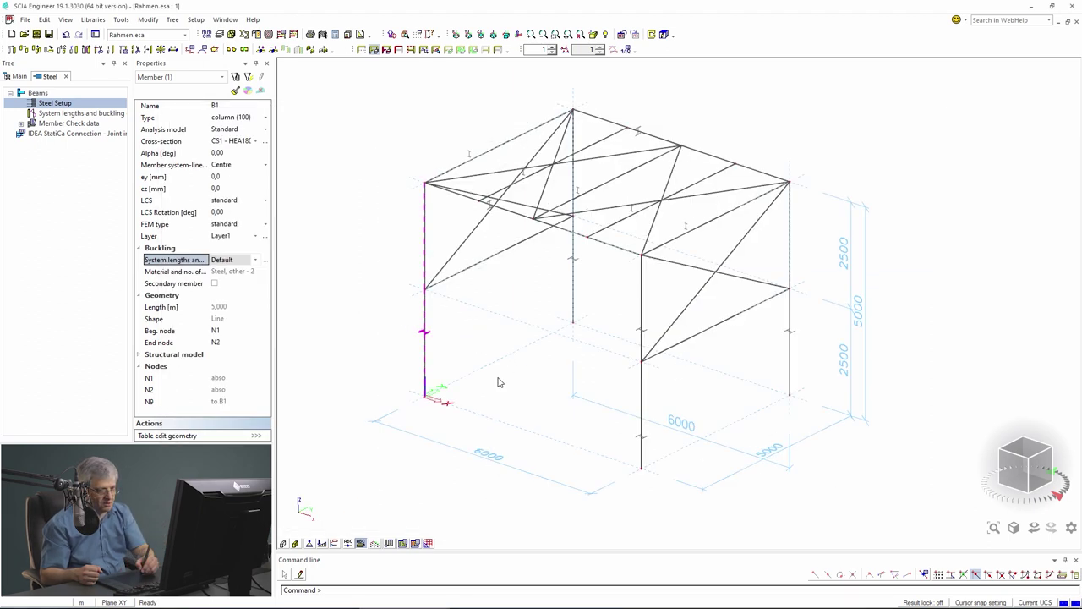
key("Escape")
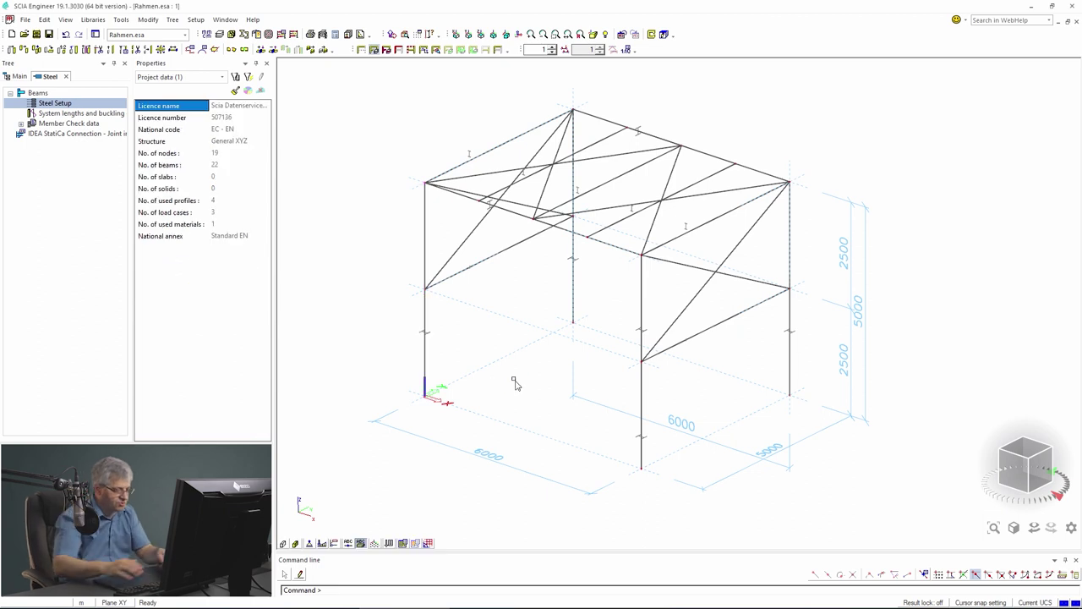
- Open the buckling settings of roof beam B5 and deactivate the z-z constraints at its first and third intermediate nodes
left_click(578, 235)
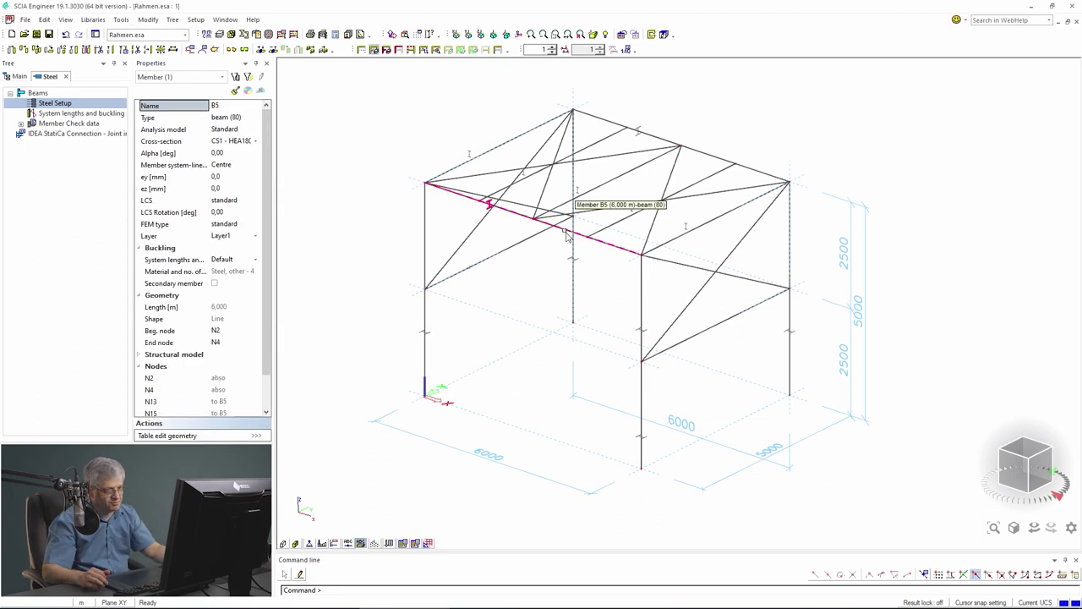
left_click(255, 263)
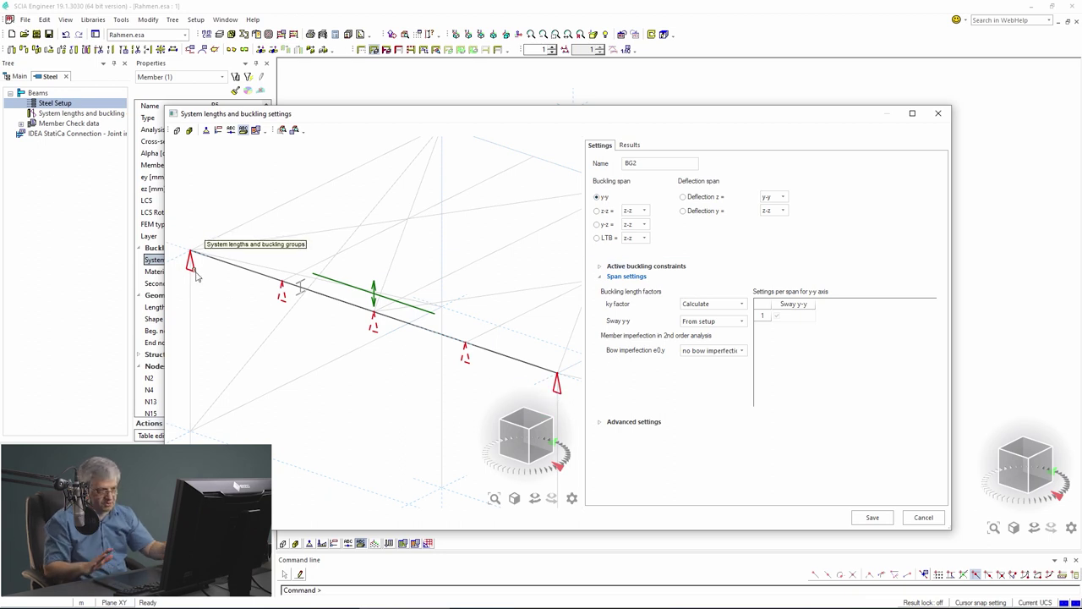
left_click(597, 210)
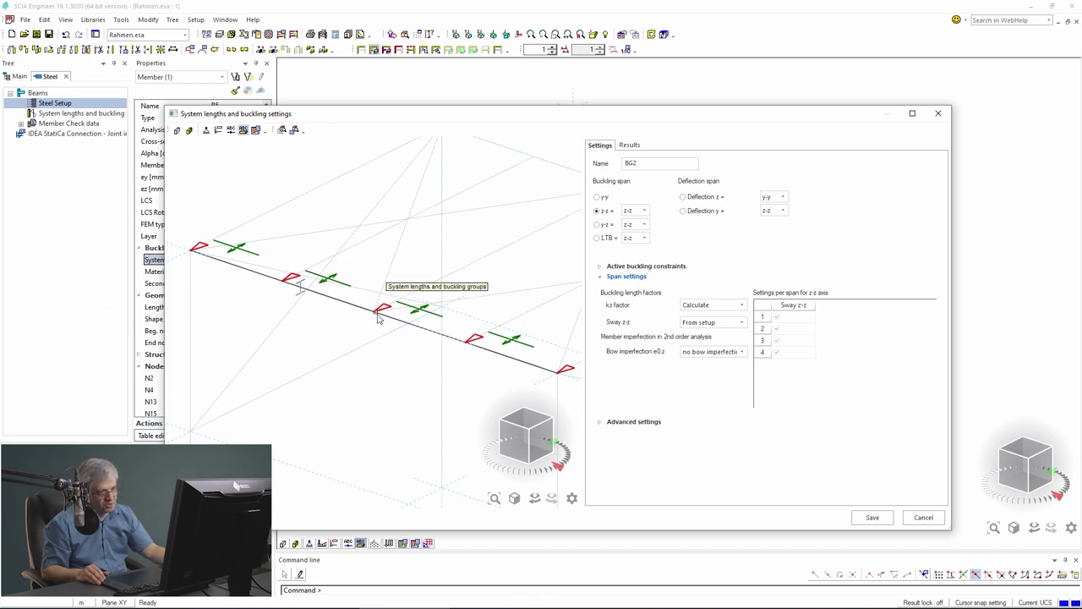
left_click(289, 281)
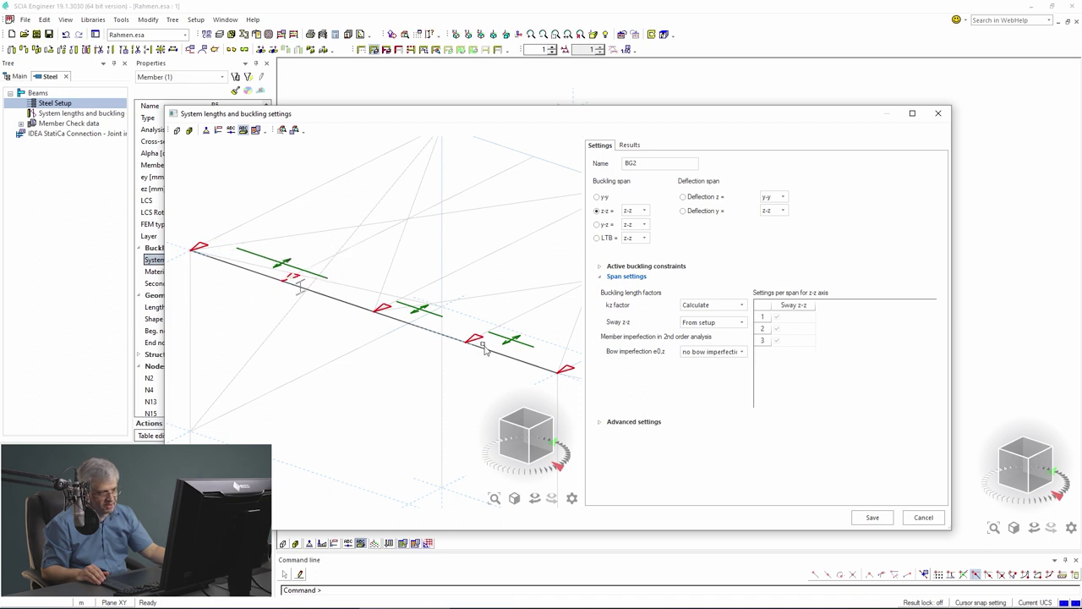
left_click(479, 342)
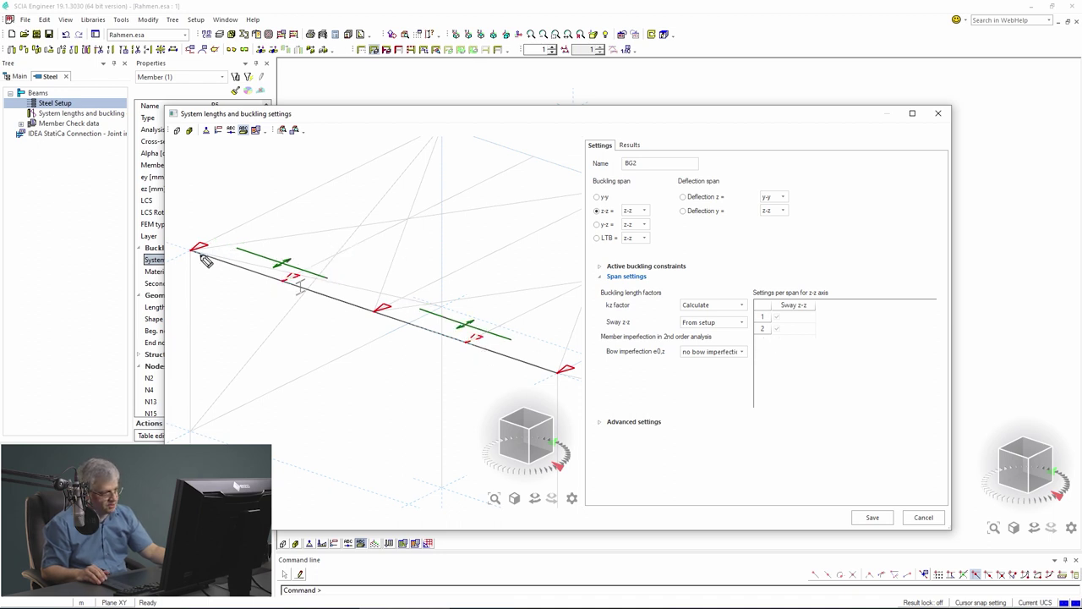
mouse_move(195, 248)
left_mouse_down()
mouse_move(314, 254)
mouse_move(379, 320)
mouse_move(427, 347)
mouse_move(542, 365)
left_mouse_up()
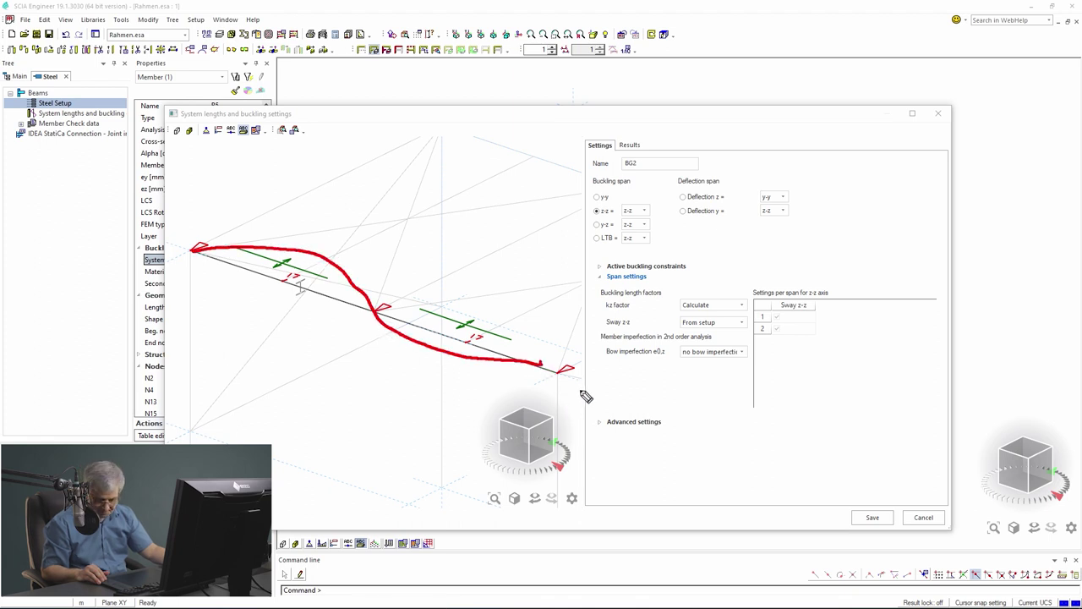
key("Escape")
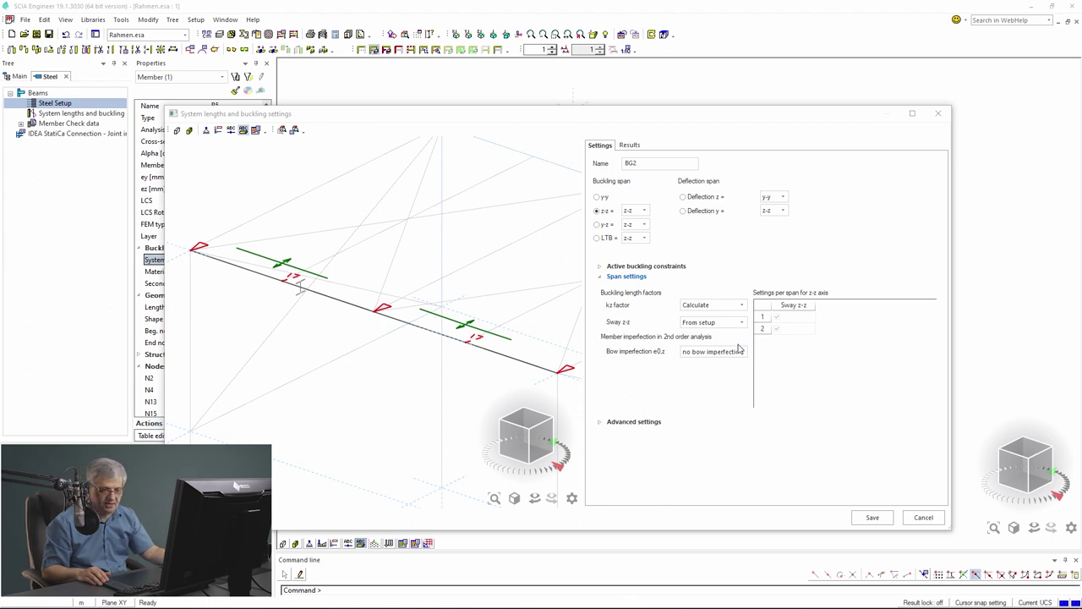
- Set the beam's kz factor method to Factor for z-z buckling and display its LTB spans
left_click(701, 306)
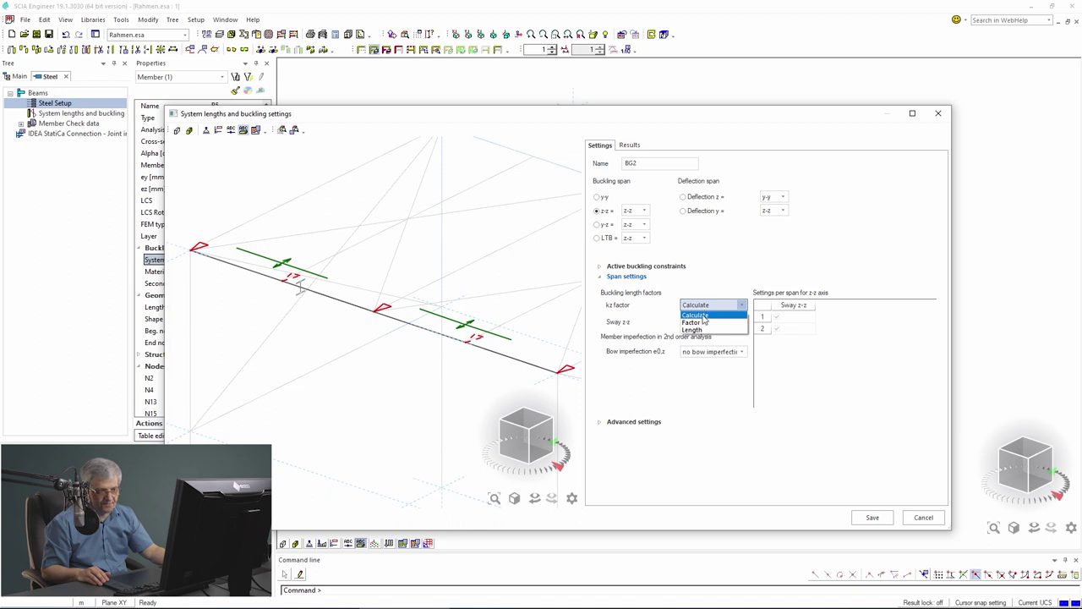
left_click(703, 323)
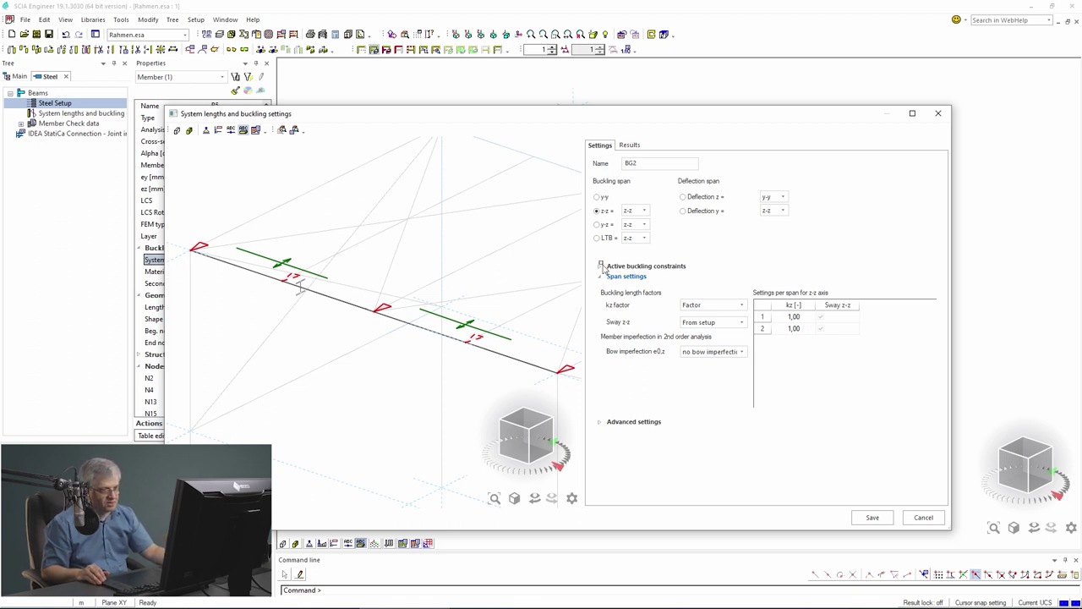
left_click(597, 238)
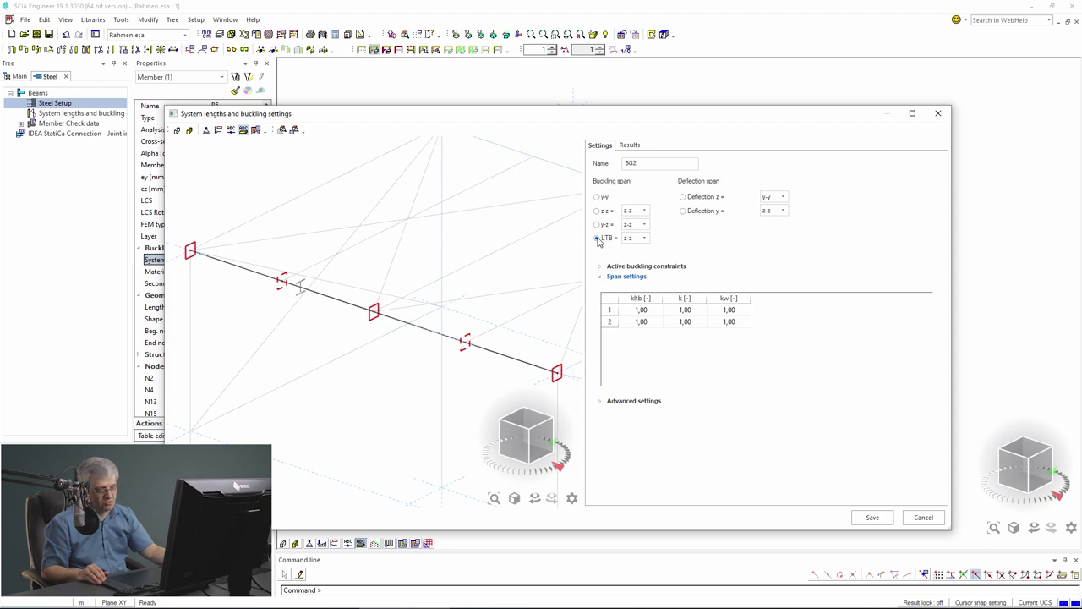
mouse_move(623, 246)
left_mouse_down()
mouse_move(646, 246)
mouse_move(654, 209)
mouse_move(661, 220)
left_mouse_up()
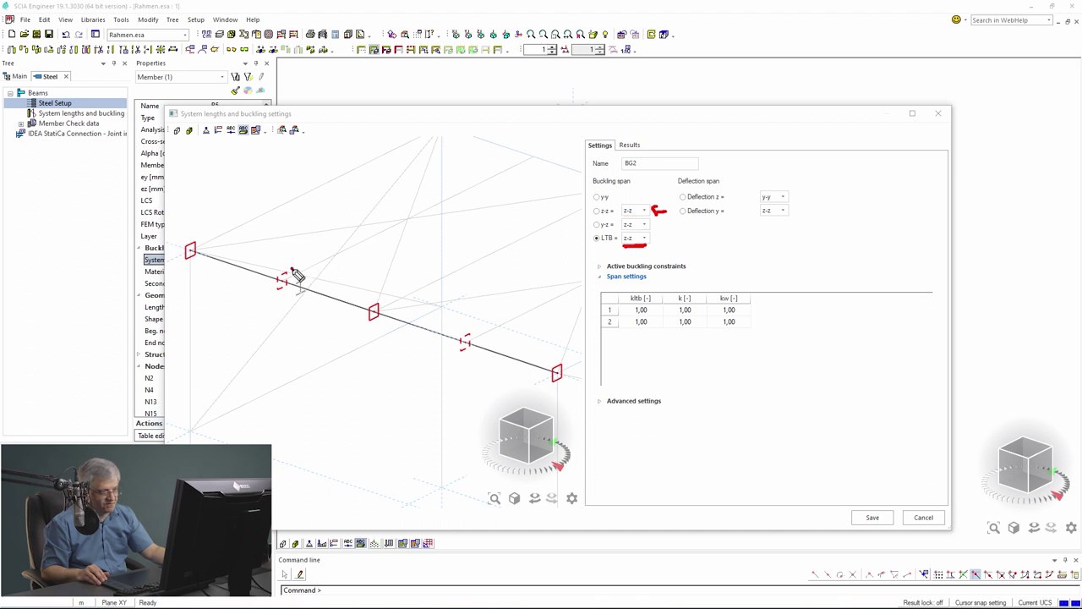
mouse_move(296, 289)
left_mouse_down()
mouse_move(313, 271)
mouse_move(273, 305)
left_mouse_up()
mouse_move(439, 346)
left_mouse_down()
mouse_move(459, 328)
mouse_move(476, 357)
mouse_move(447, 353)
left_mouse_up()
mouse_move(374, 310)
left_mouse_down()
mouse_move(398, 314)
mouse_move(386, 298)
left_mouse_up()
mouse_move(576, 347)
left_mouse_down()
mouse_move(577, 366)
mouse_move(582, 348)
left_mouse_up()
mouse_move(201, 235)
left_mouse_down()
mouse_move(225, 257)
mouse_move(203, 239)
left_mouse_up()
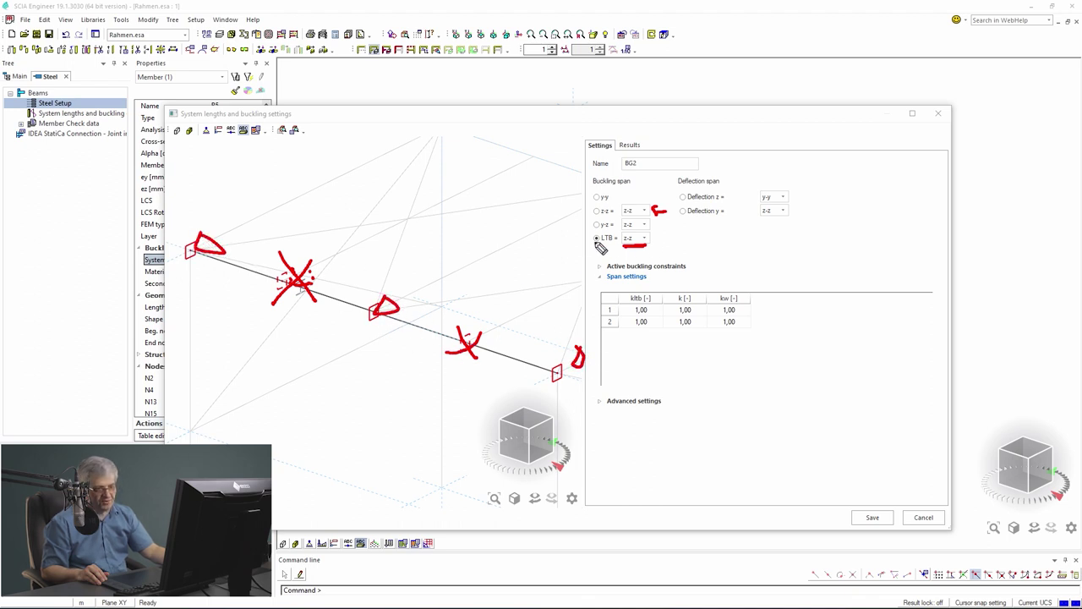
mouse_move(313, 265)
left_mouse_down()
mouse_move(287, 269)
mouse_move(281, 292)
mouse_move(306, 282)
left_mouse_up()
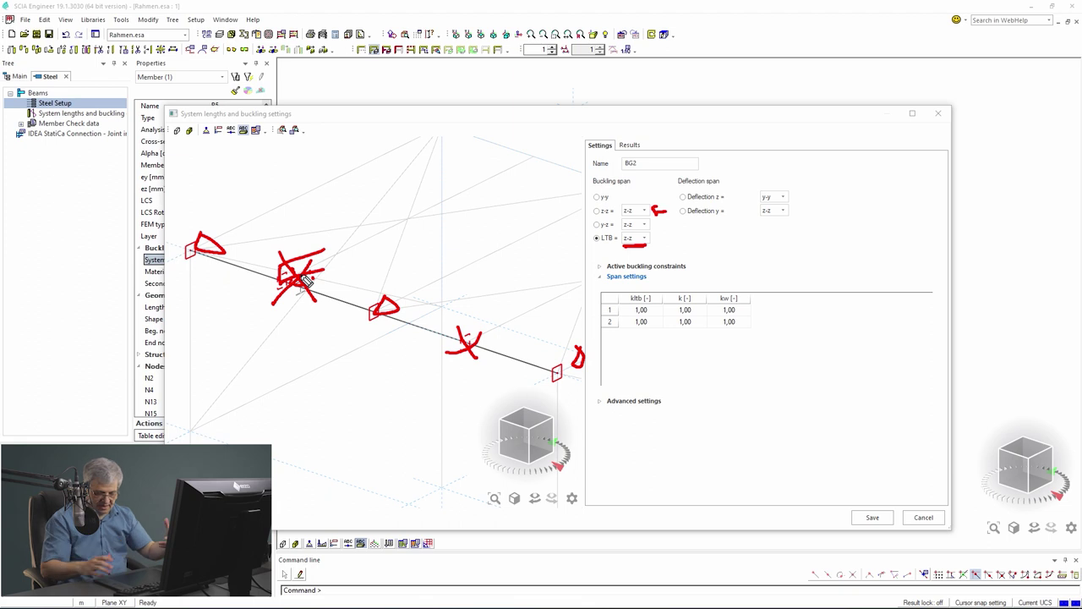
key("Escape")
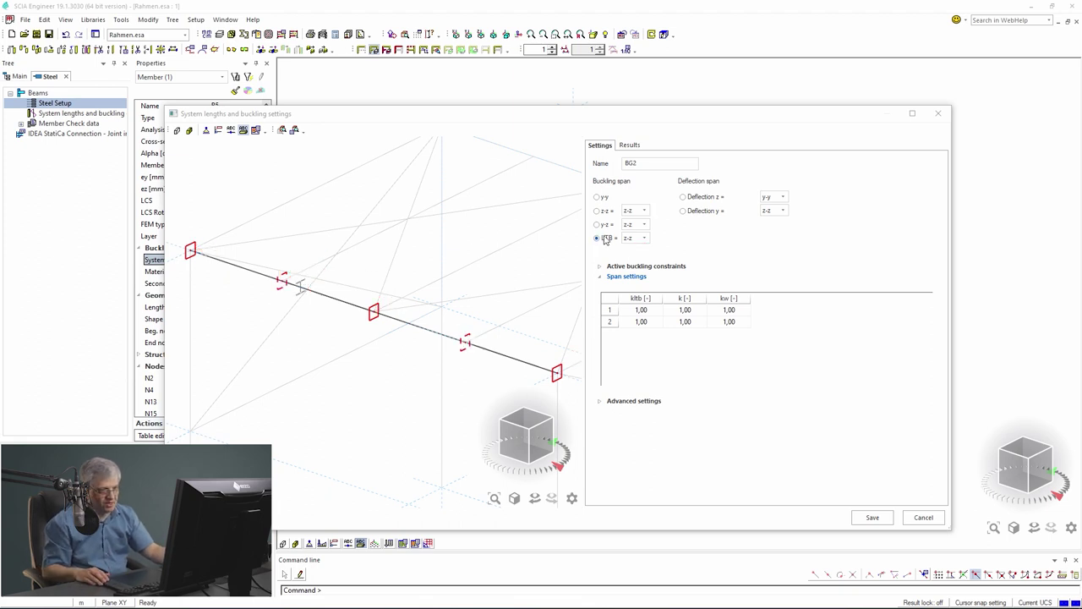
- Assign the beam's LTB span its own LTB system, expand the active buckling constraints and activate LTB constraints at nodes 2 and 4
left_click(633, 239)
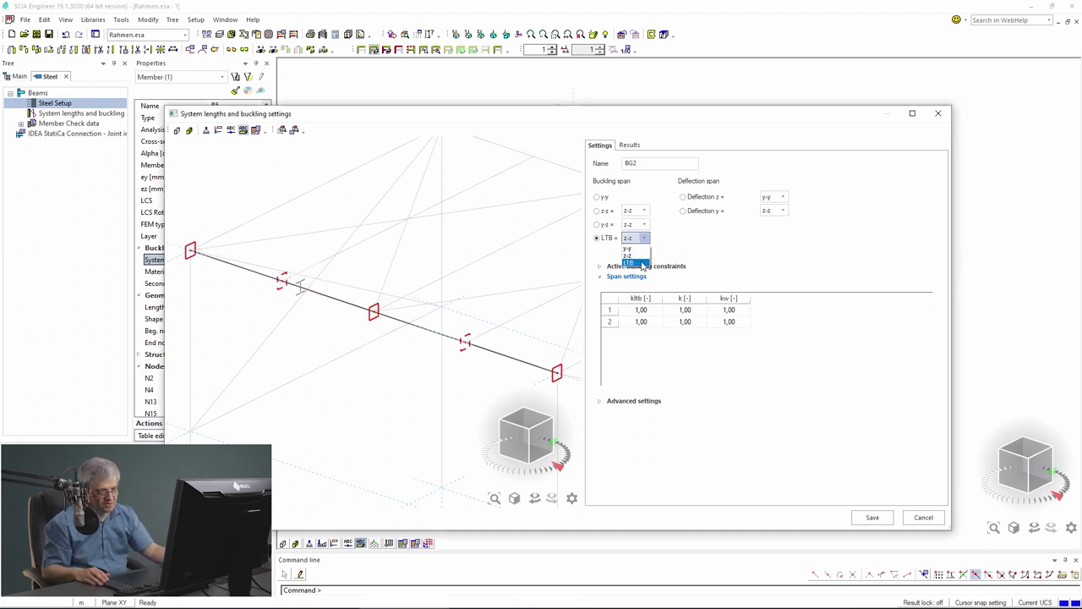
left_click(642, 263)
left_click(646, 265)
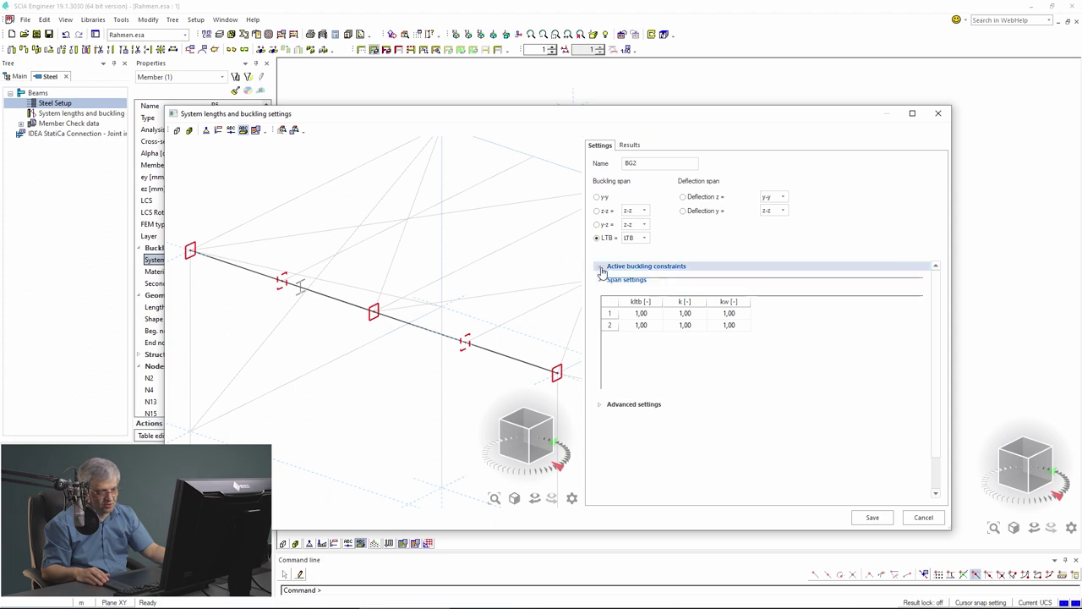
left_click(632, 238)
left_click(635, 255)
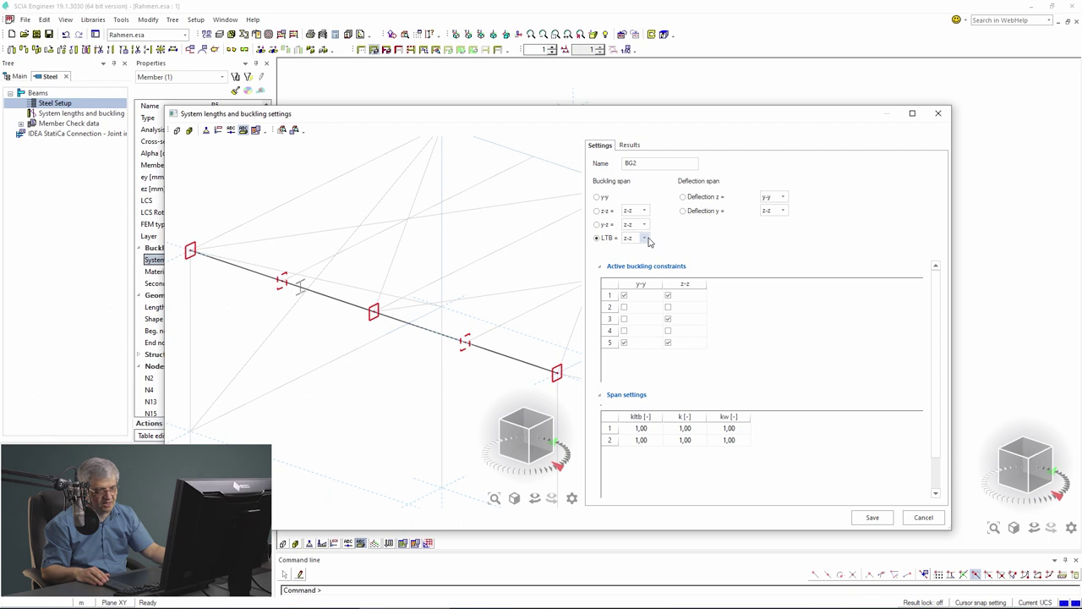
left_click(647, 239)
left_click(641, 263)
left_click(712, 307)
left_click(711, 331)
left_click(461, 335)
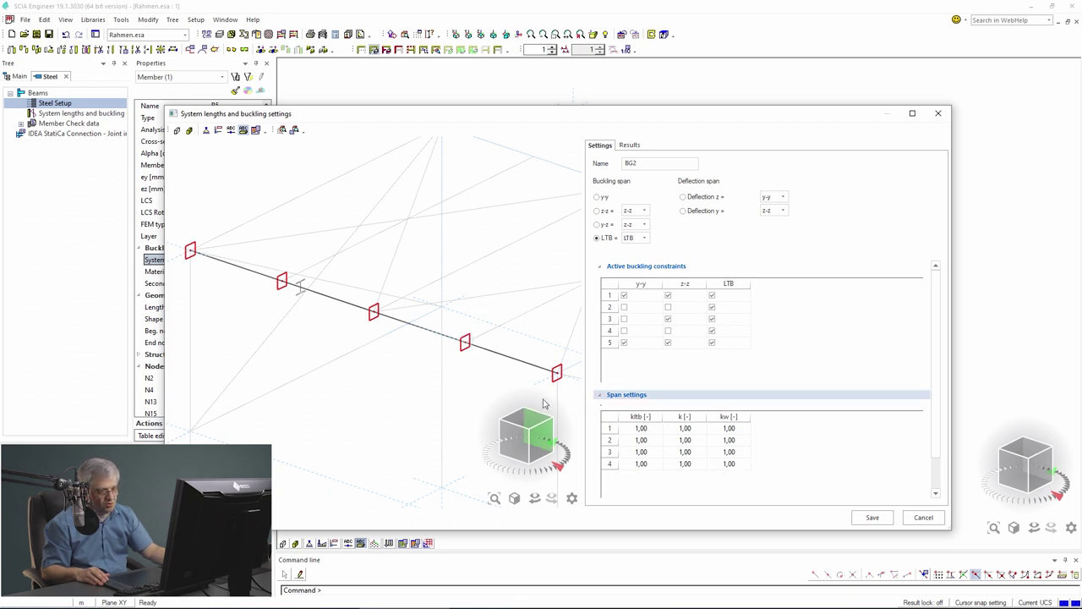
mouse_move(545, 384)
left_mouse_down()
mouse_move(461, 367)
mouse_move(534, 387)
left_mouse_up()
mouse_move(448, 359)
left_mouse_down()
mouse_move(375, 336)
mouse_move(430, 330)
mouse_move(433, 343)
left_mouse_up()
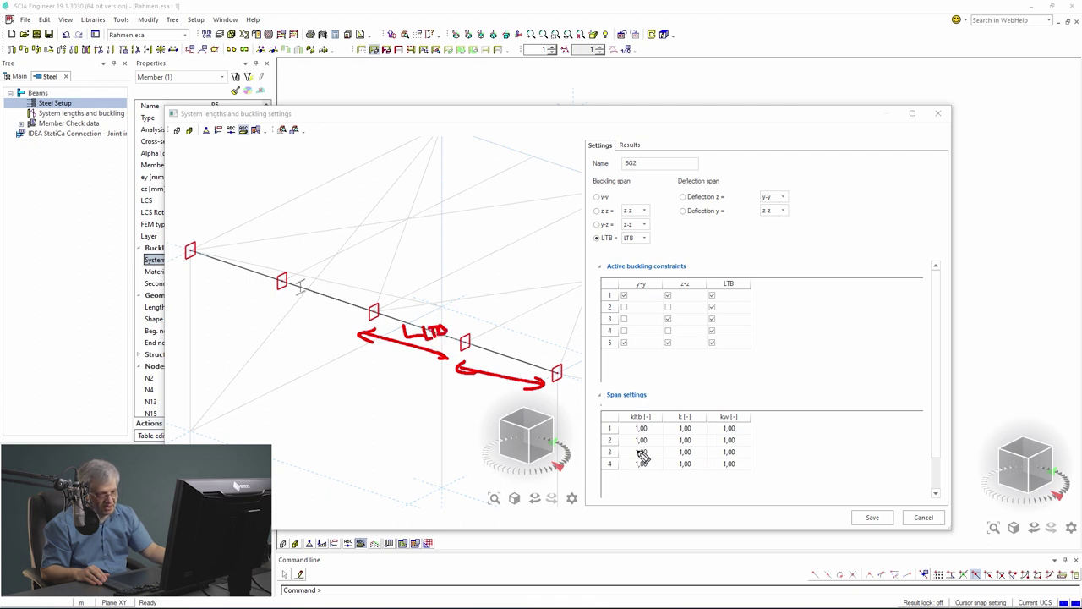
mouse_move(625, 448)
left_mouse_down()
mouse_move(646, 430)
mouse_move(653, 448)
mouse_move(631, 433)
left_mouse_up()
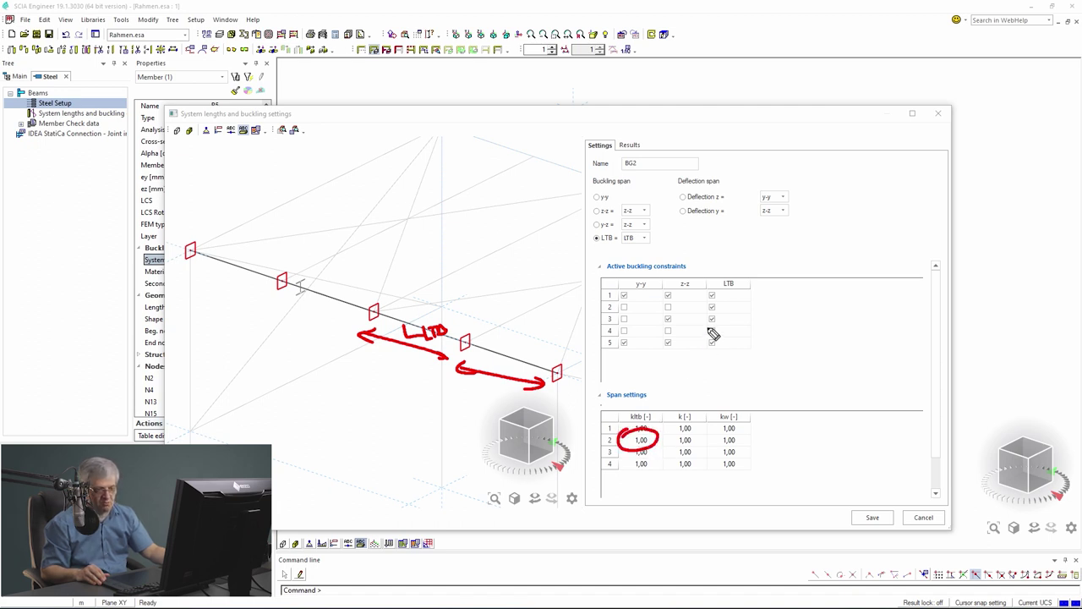
key("Escape")
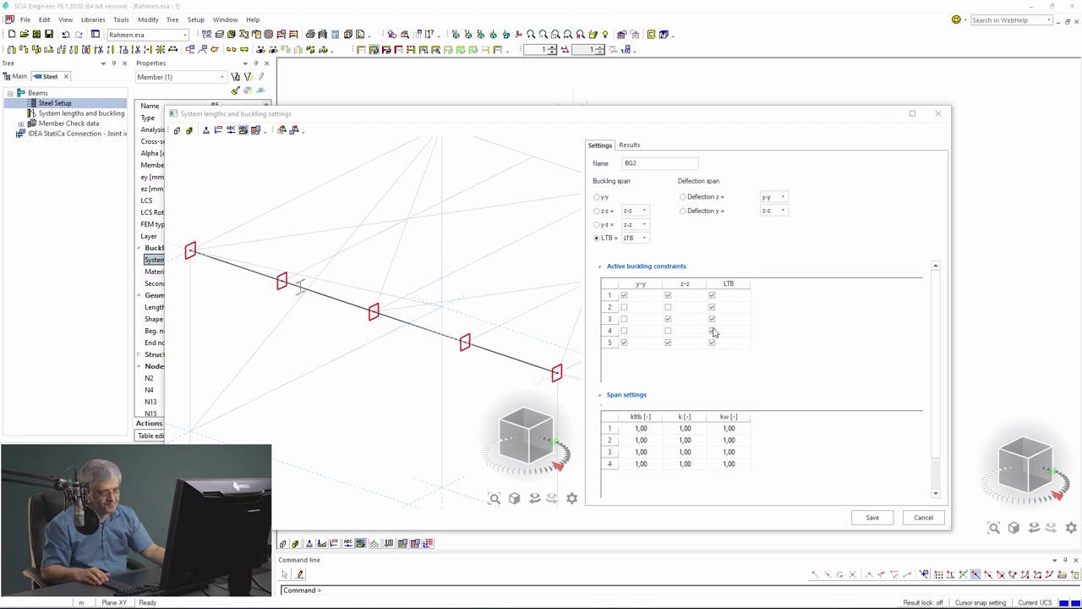
- Save the buckling settings of roof beam B5 and compare the buckling groups assigned to beams B6 and B5
left_click(870, 517)
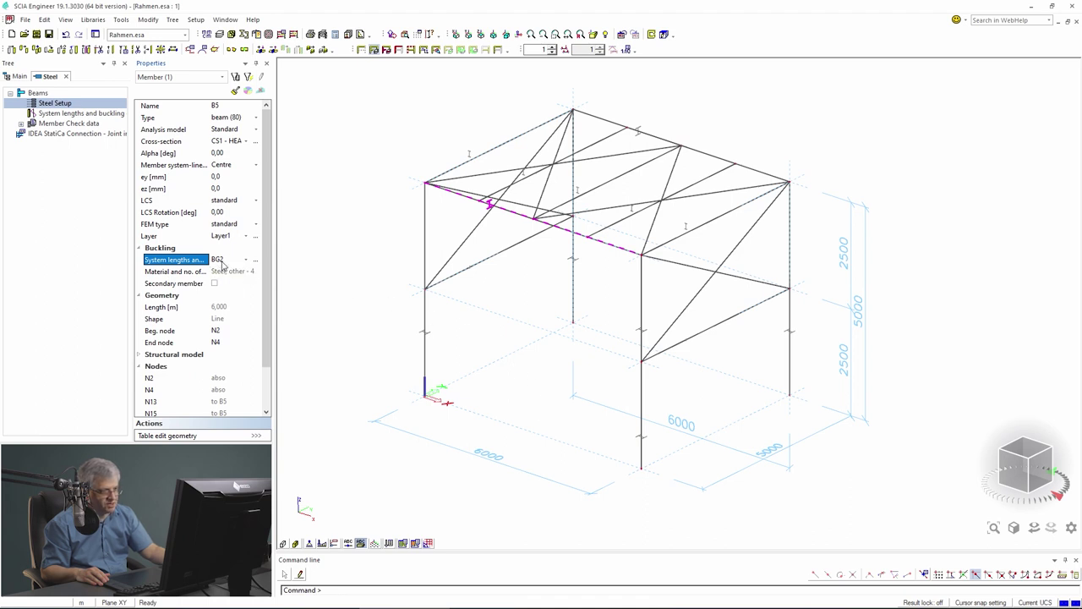
left_click(393, 292)
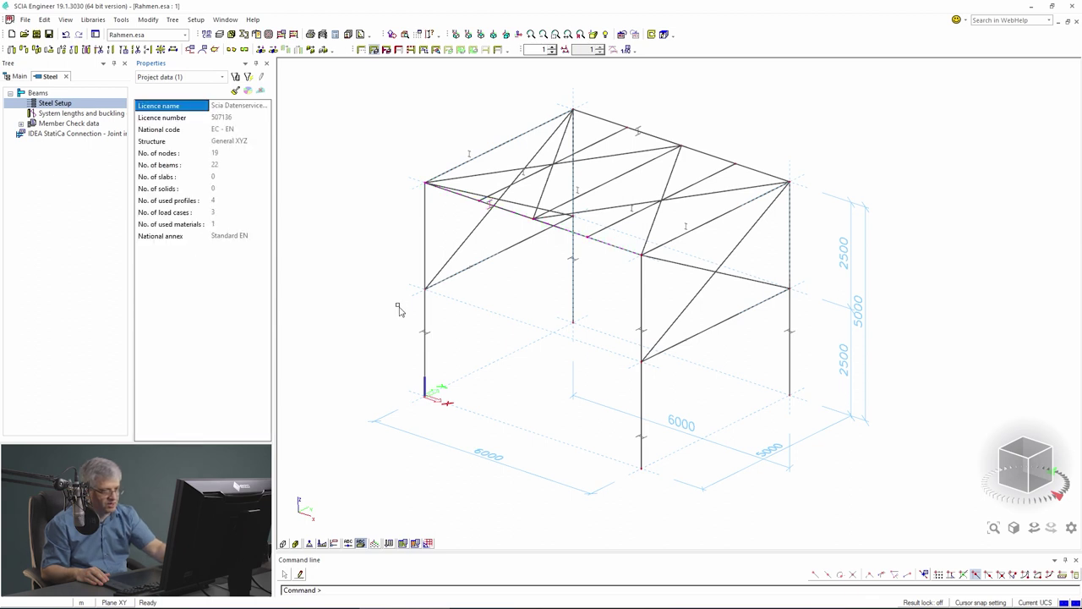
left_click(716, 162)
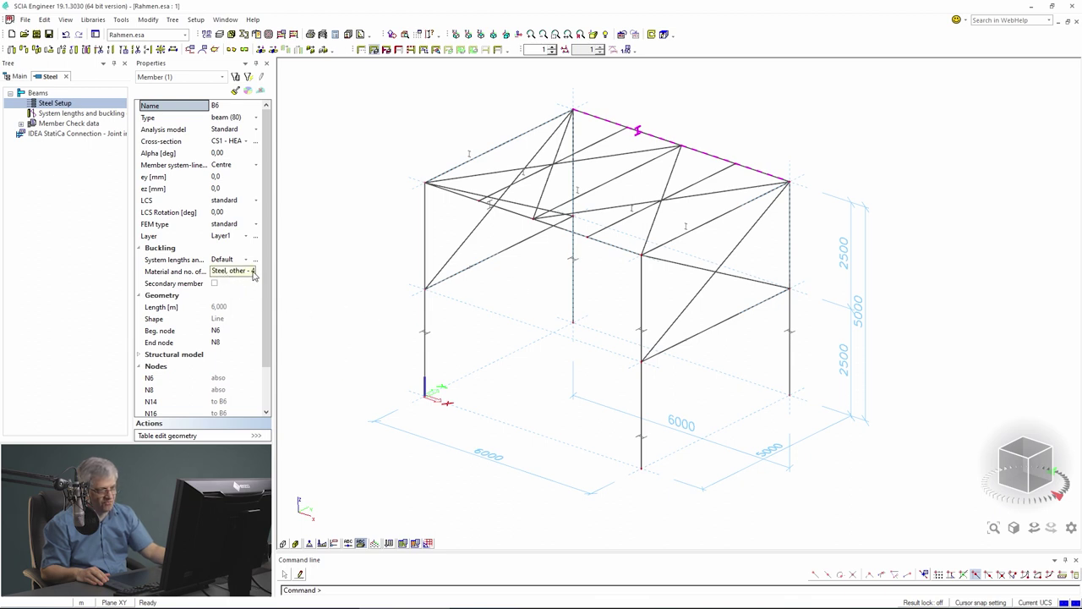
key("Escape")
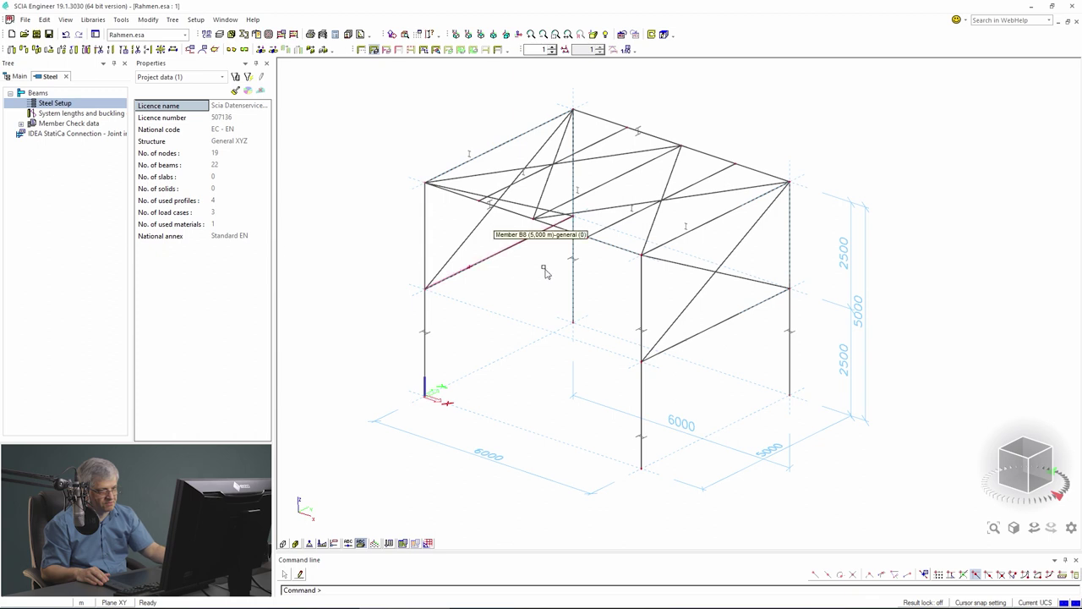
left_click(596, 240)
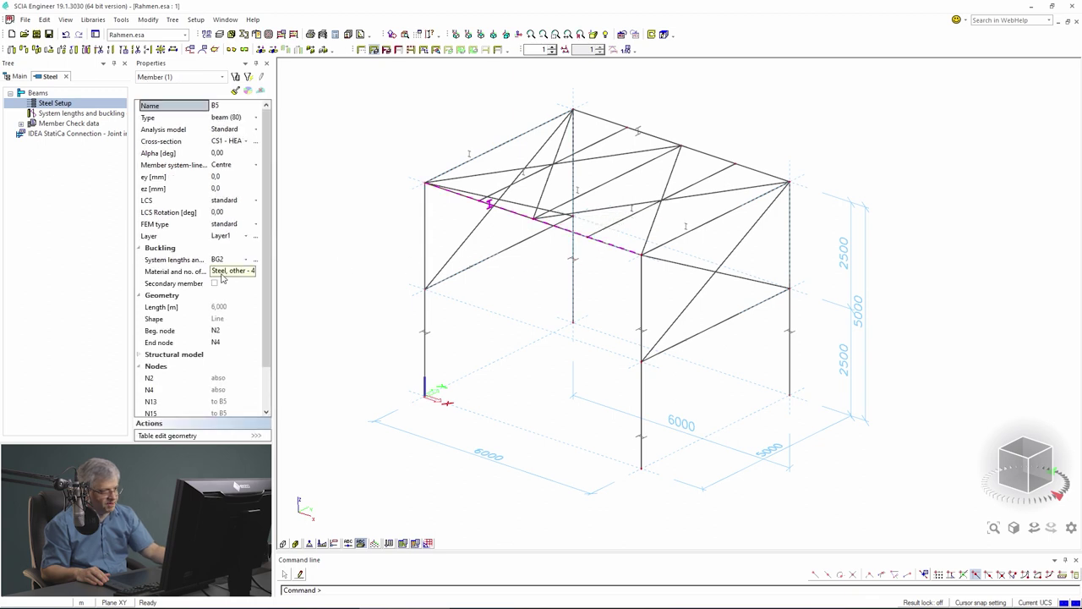
key("Escape")
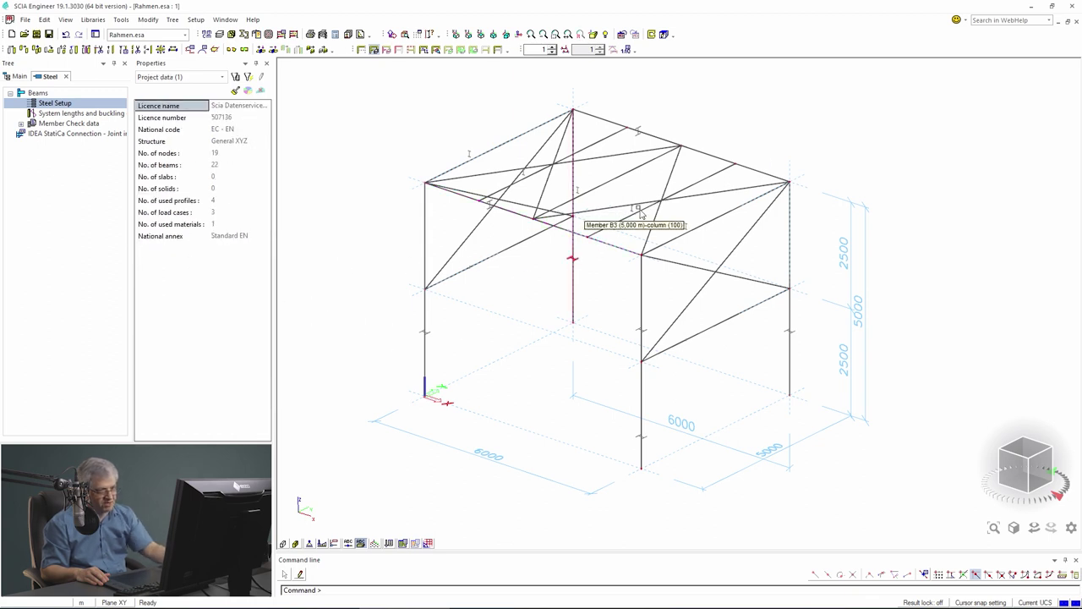
- Assign buckling group BG2 to roof beam B6 and clear the selection
left_click(638, 131)
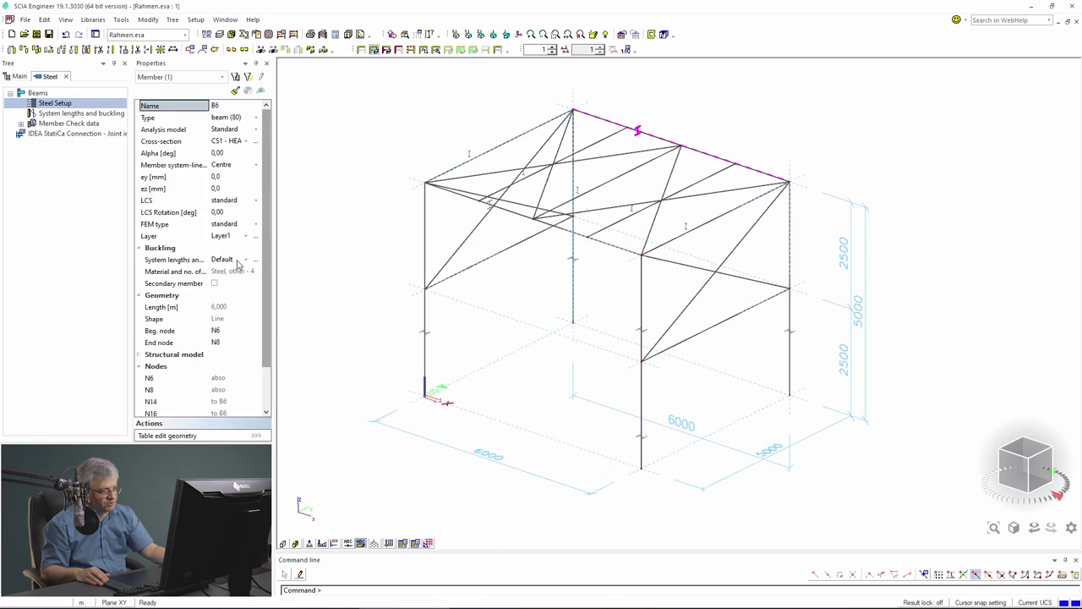
left_click(239, 262)
left_click(233, 279)
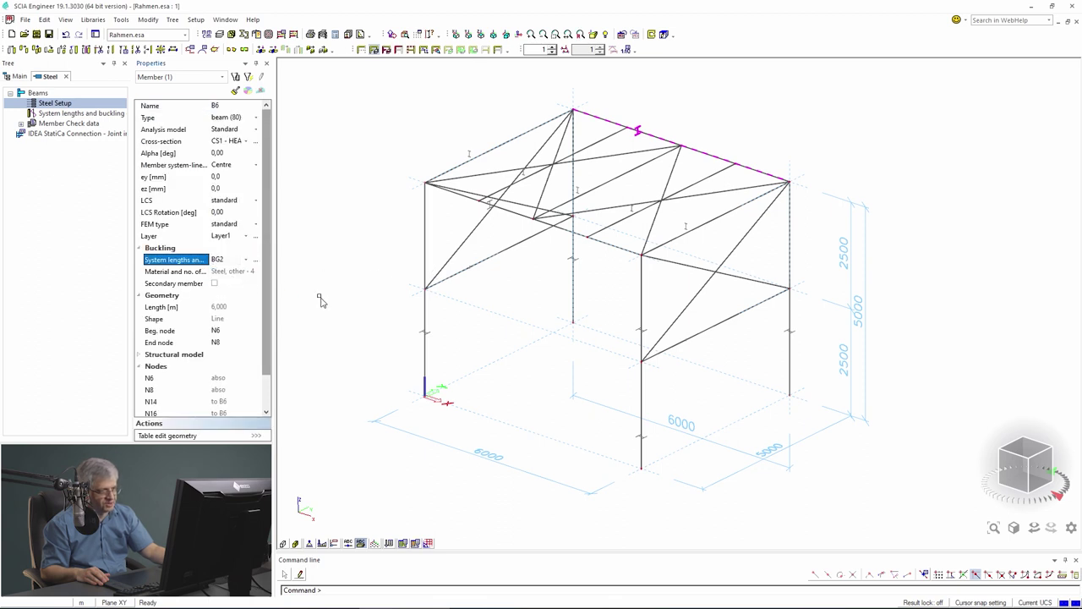
key("Escape")
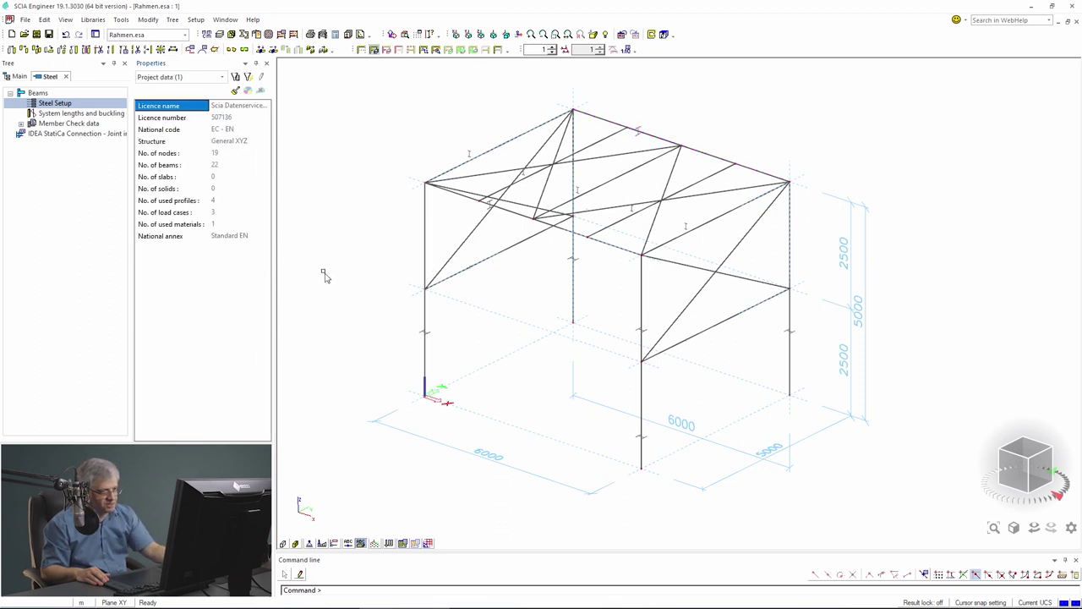
- Check the buckling group of column B1 and assign BG1 to column B3
left_click(425, 325)
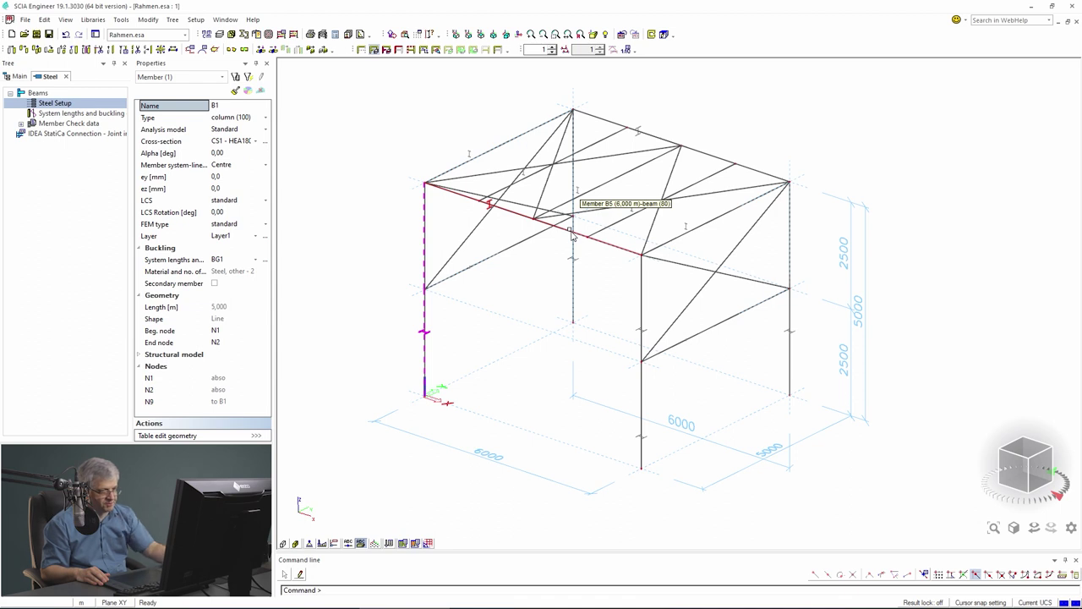
key("Escape")
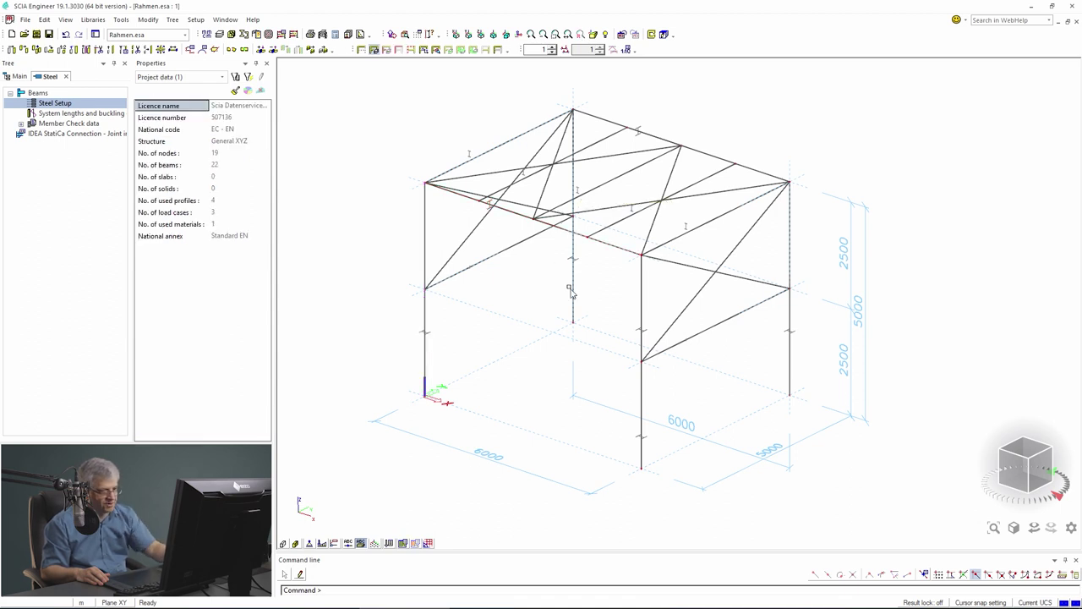
left_click(572, 283)
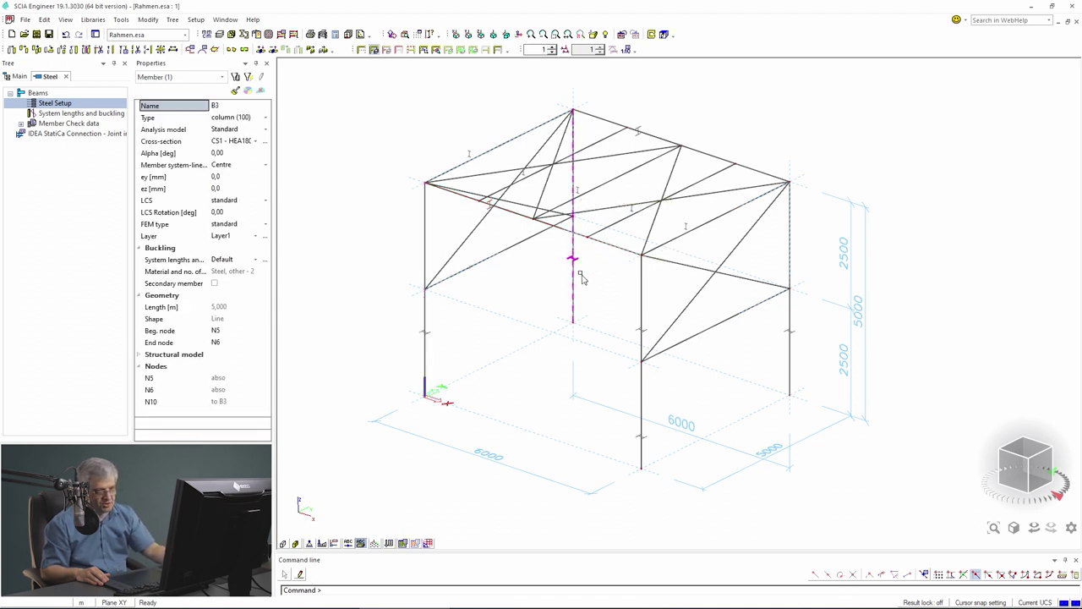
left_click(237, 261)
left_click(237, 260)
left_click(237, 281)
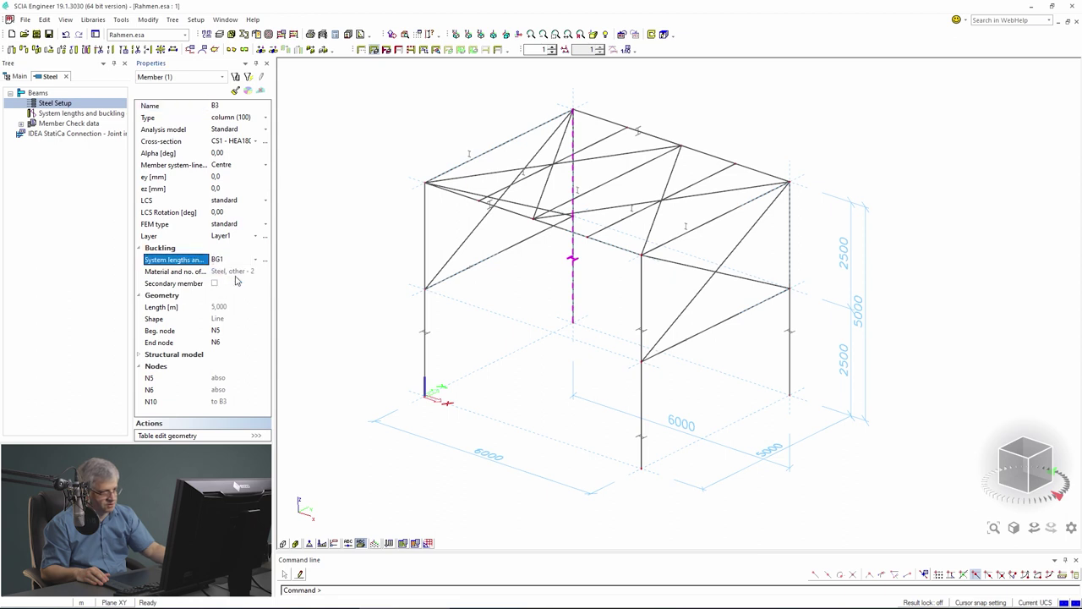
key("Escape")
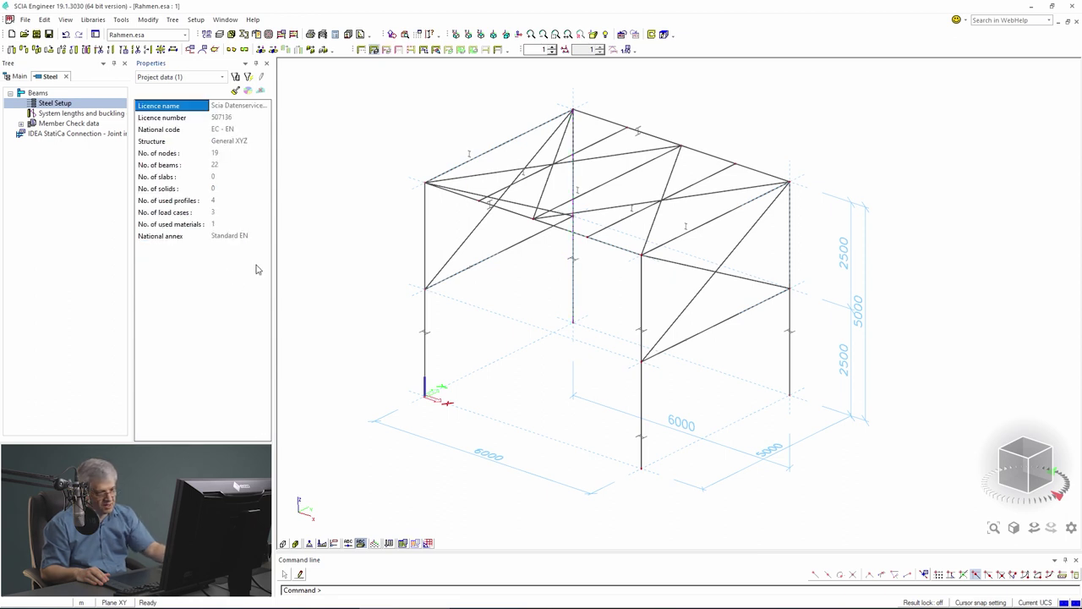
- Assign buckling group BG1 to the lower column segment B2 and check the group of the upper segment B22
left_click(640, 372)
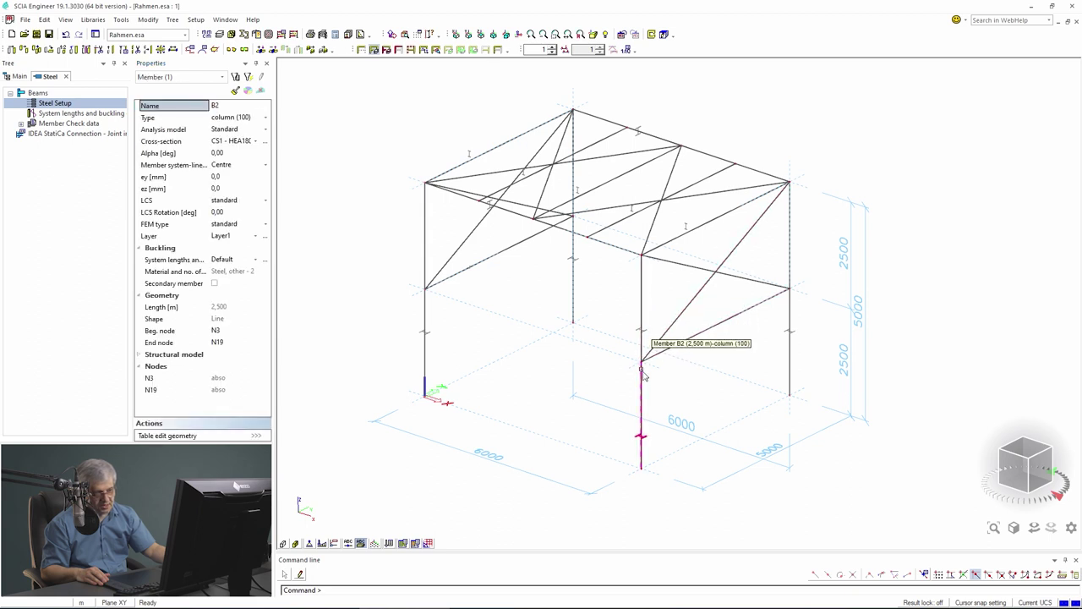
left_click(256, 262)
left_click(245, 280)
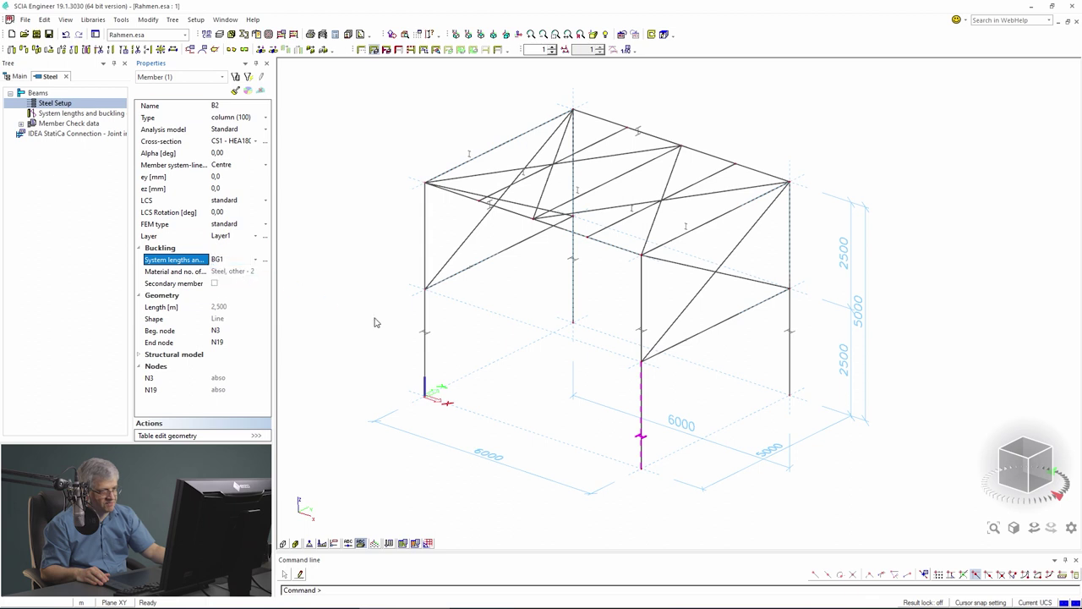
key("Escape")
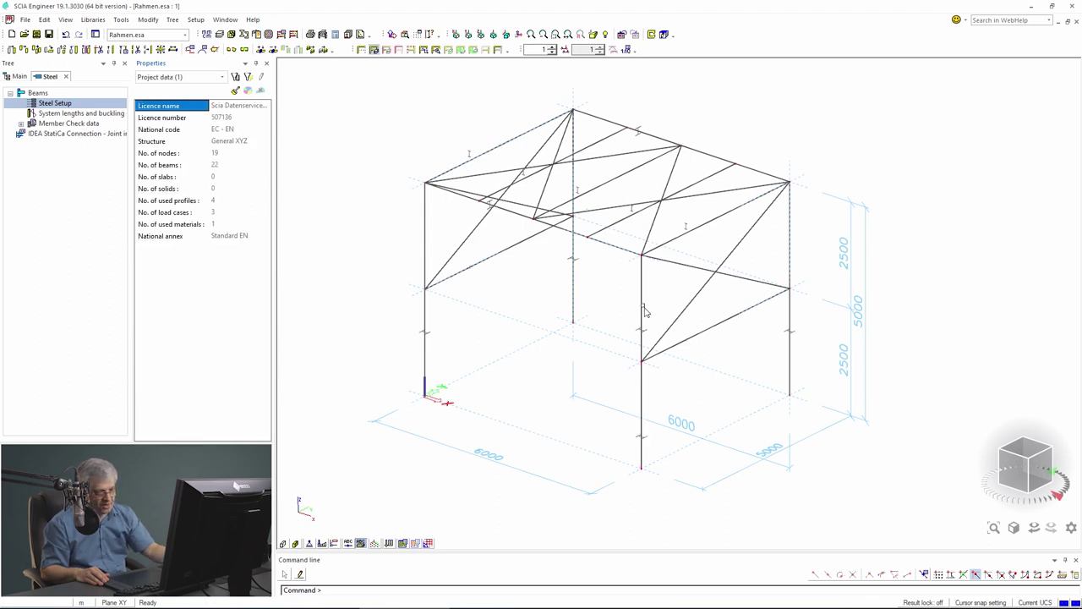
left_click(642, 309)
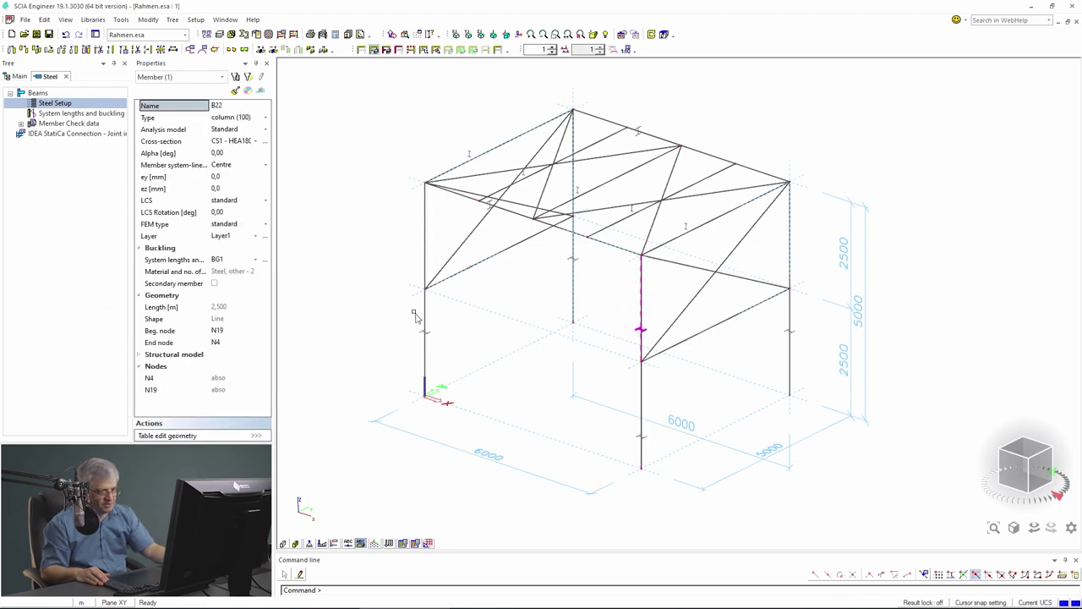
key("Escape")
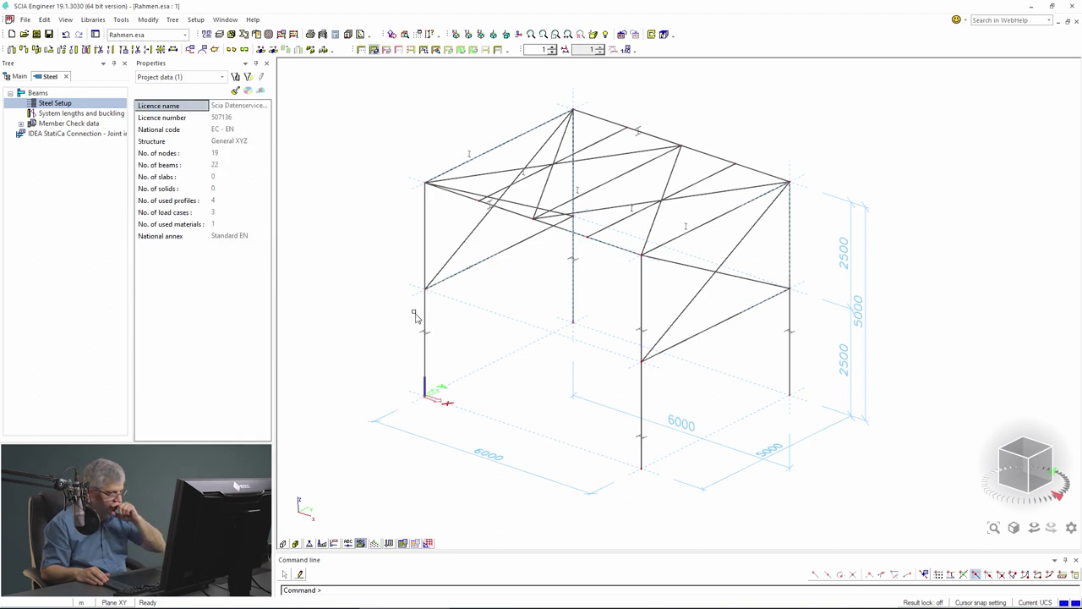
- Display the system lengths of all members in the model view and switch their display off again
left_click(402, 542)
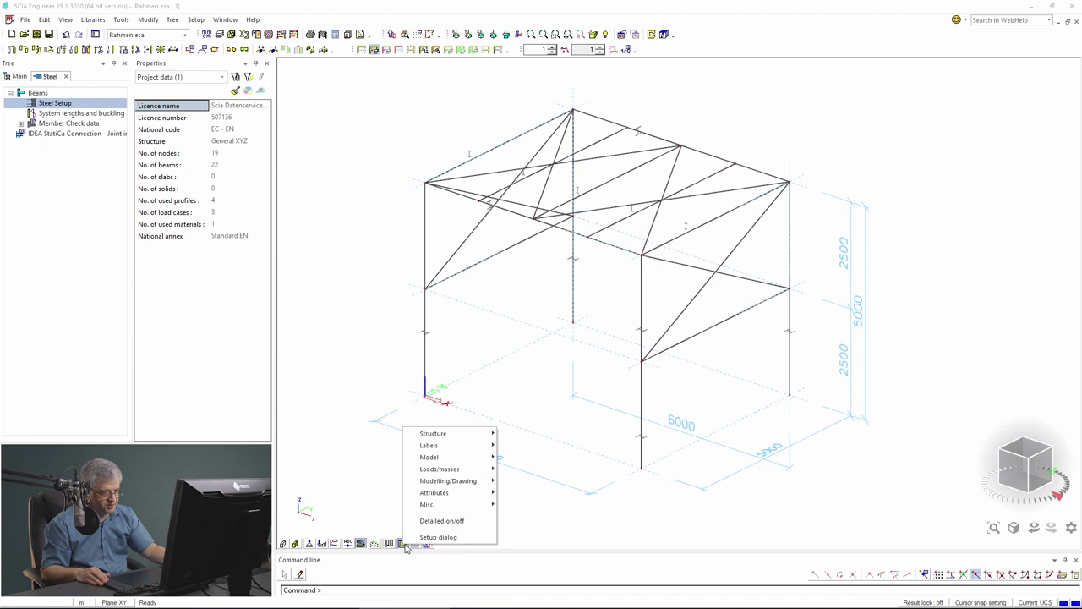
left_click(425, 538)
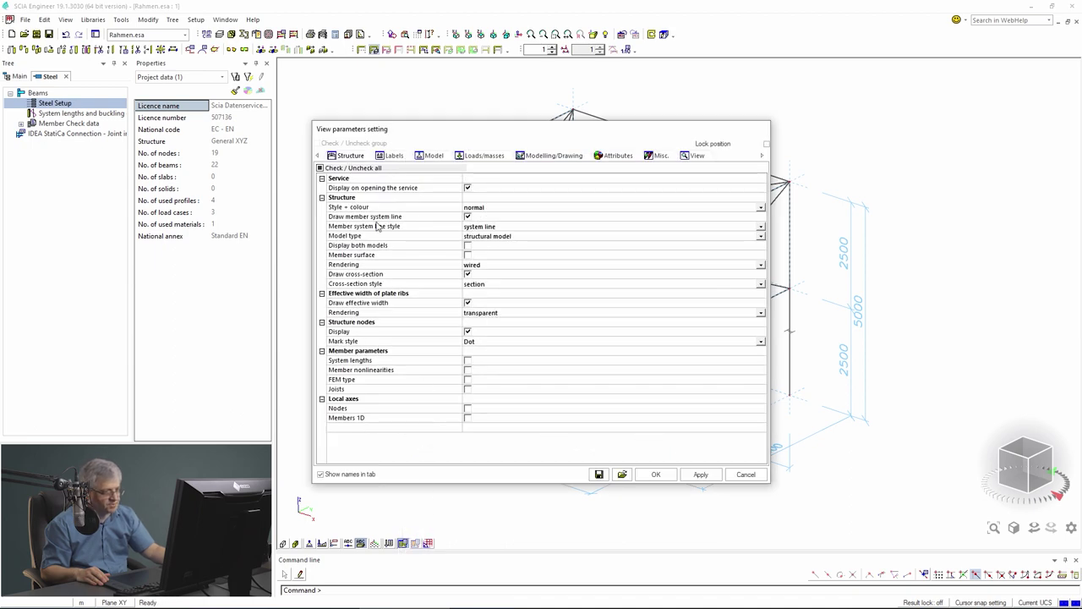
left_click(467, 360)
left_click(701, 474)
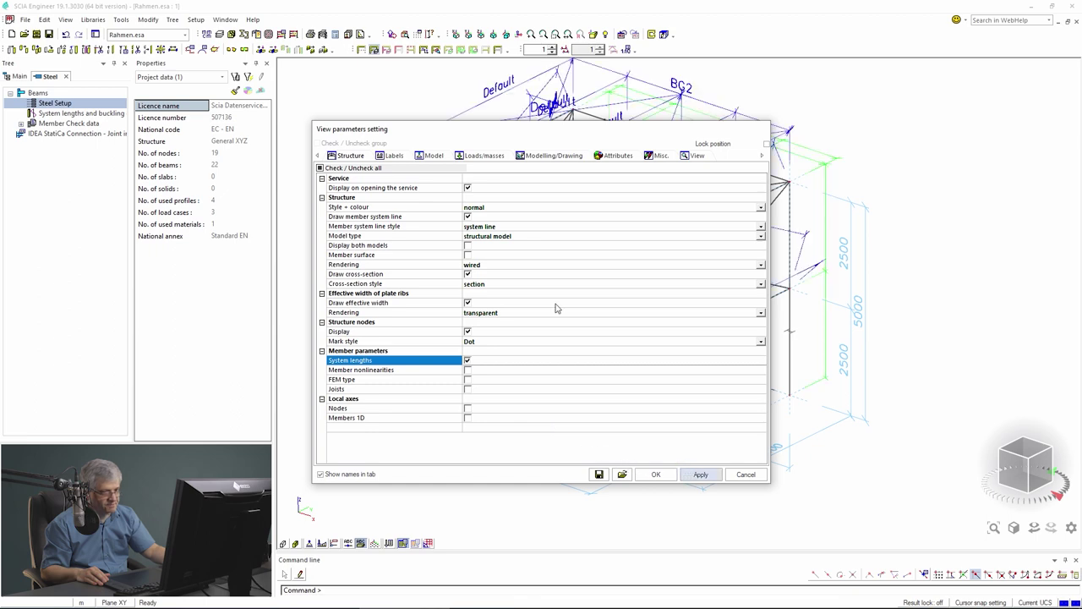
left_click_drag(459, 138, 319, 203)
left_click(326, 363)
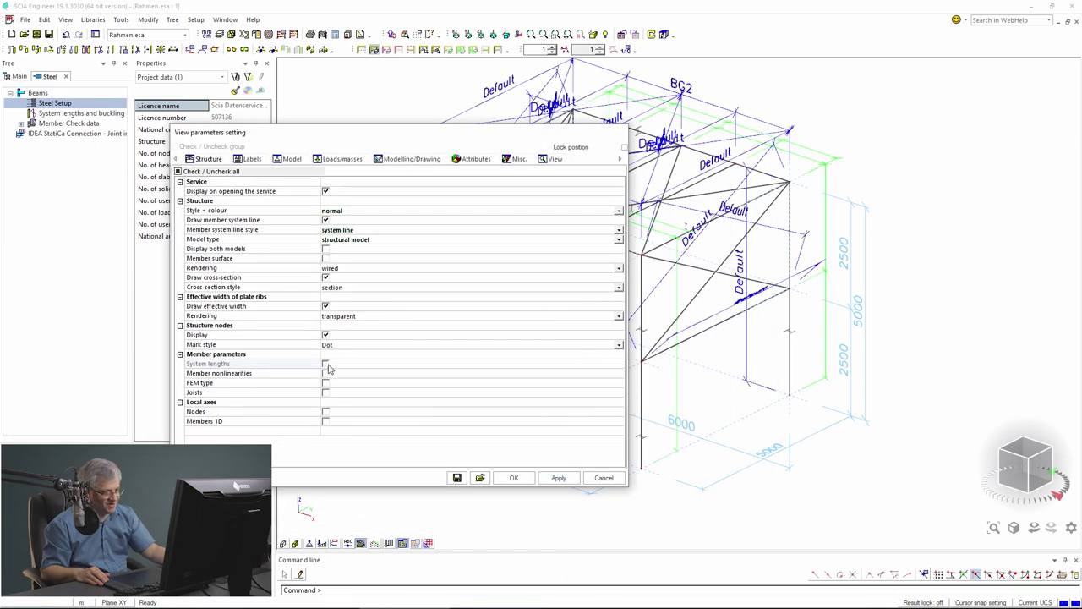
left_click(555, 477)
left_click(516, 478)
- Select columns B1, B2 and B22 and enable System lengths in the view parameters for the selection only
left_click(424, 330)
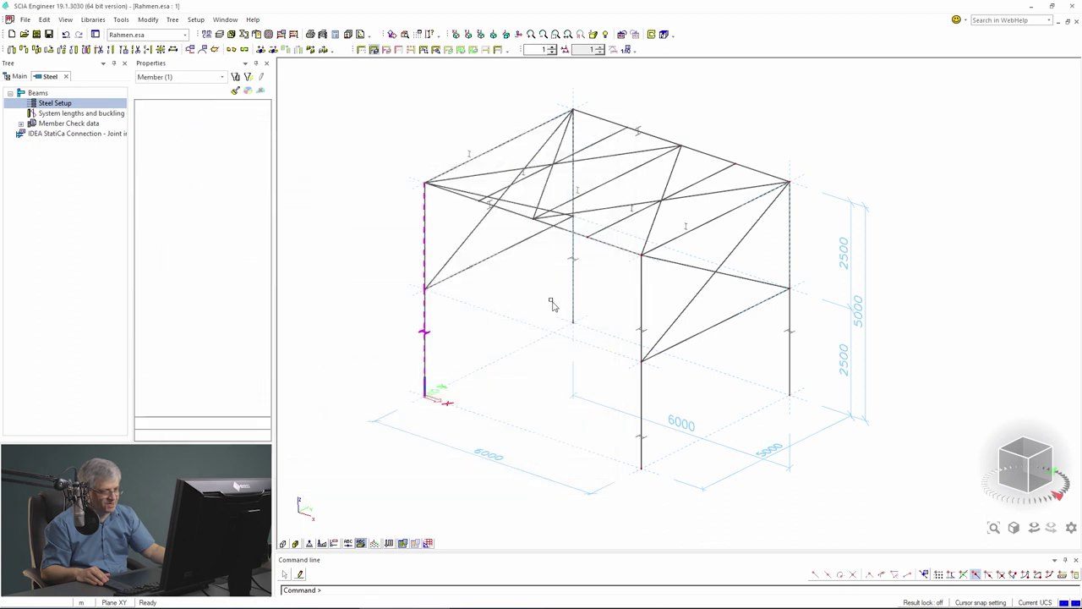
left_click(640, 412)
left_click(642, 301)
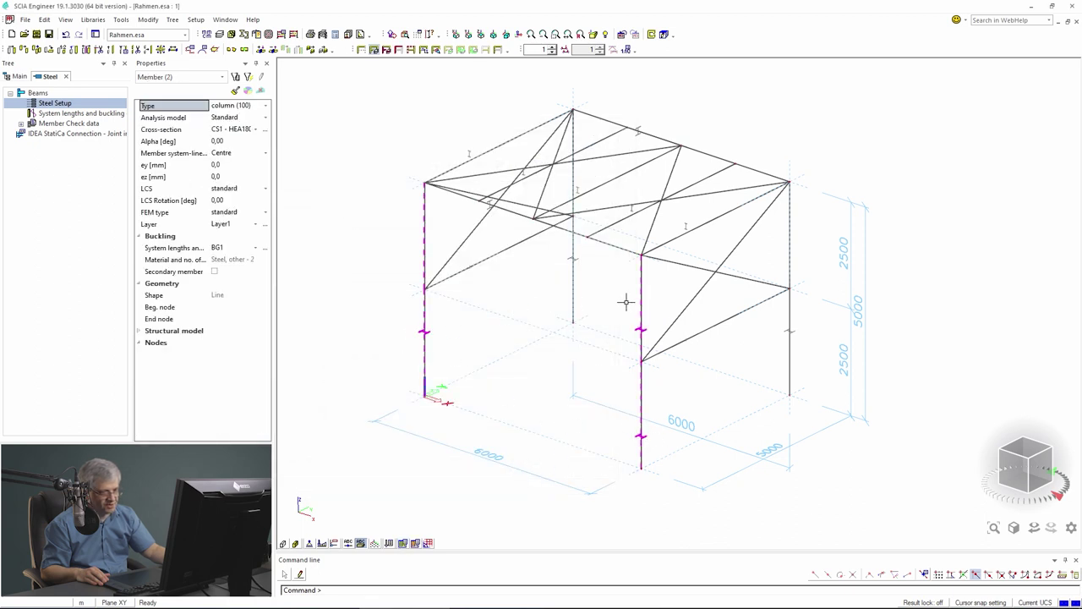
left_click(416, 544)
left_click(438, 541)
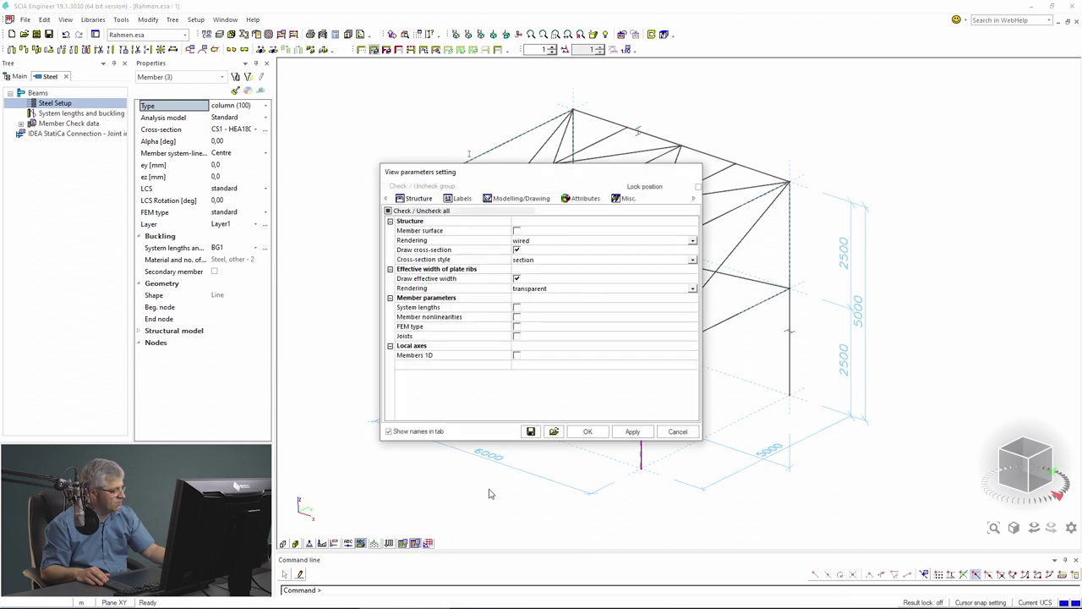
left_click(517, 308)
left_click_drag(497, 190, 269, 193)
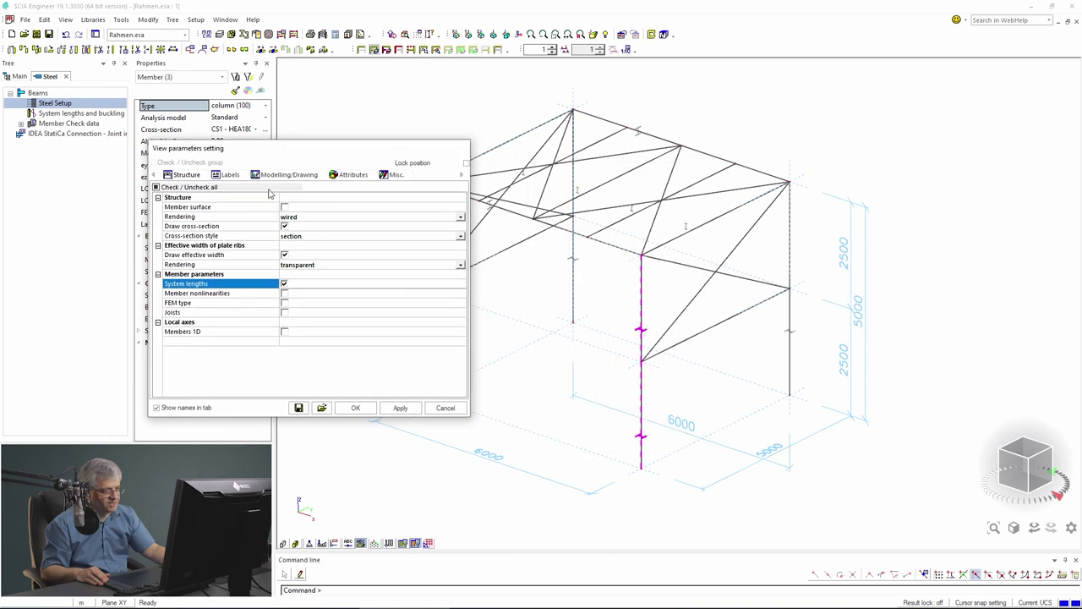
left_click(285, 296)
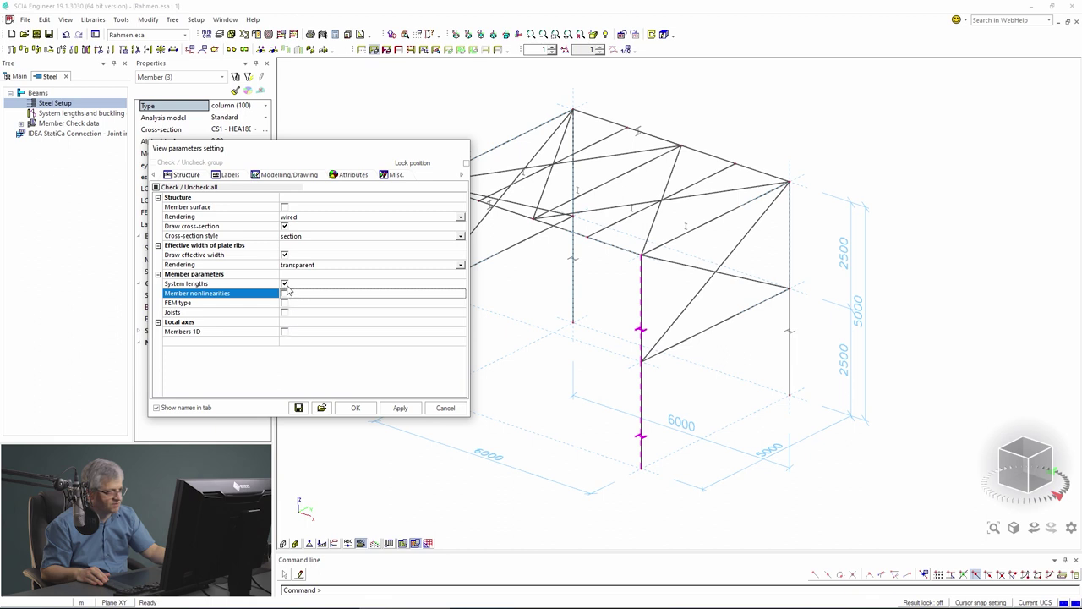
- Enable the Label option for the selected columns' system lengths, apply the view parameters and clear the selection
left_click(225, 175)
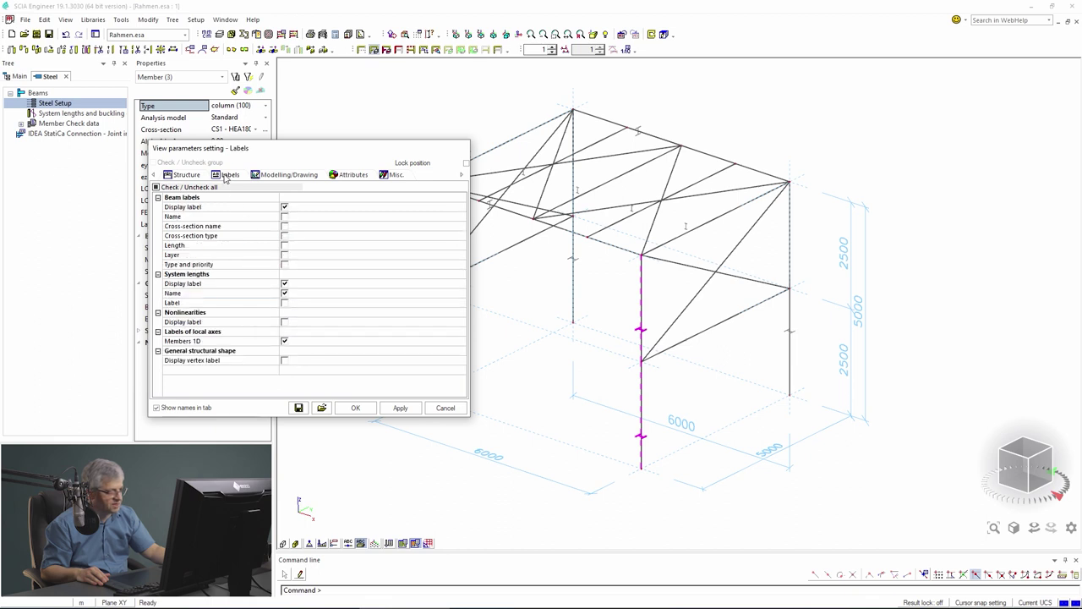
left_click(285, 303)
left_click(387, 409)
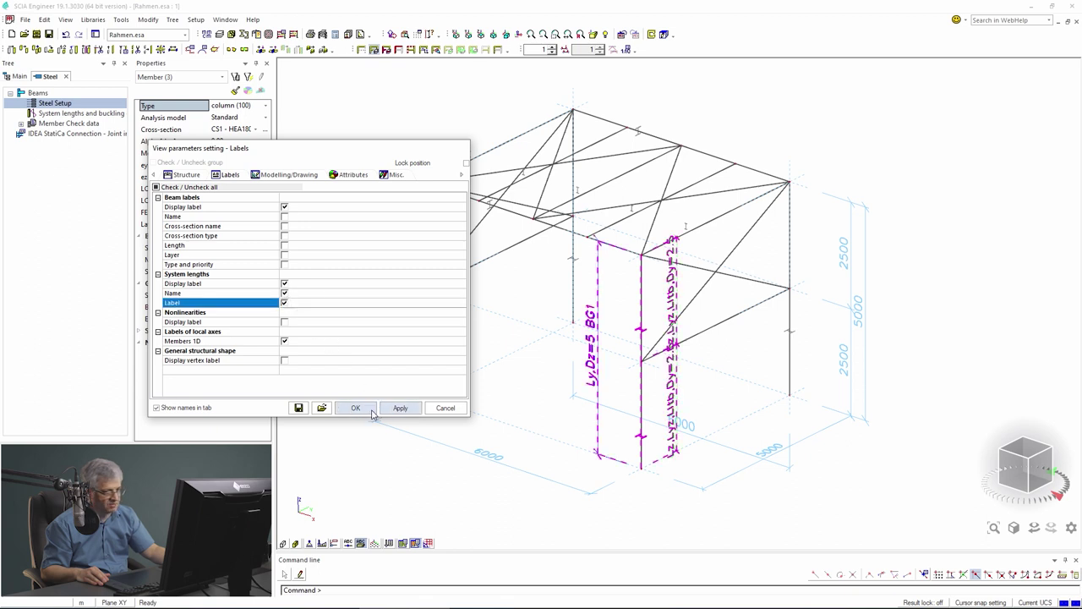
left_click(356, 408)
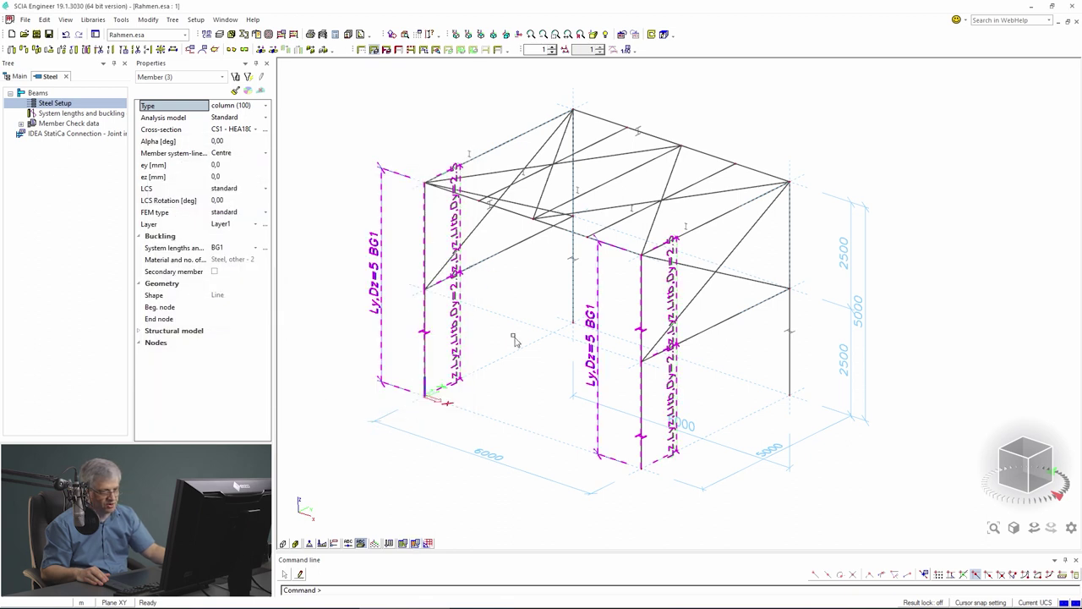
key("Escape")
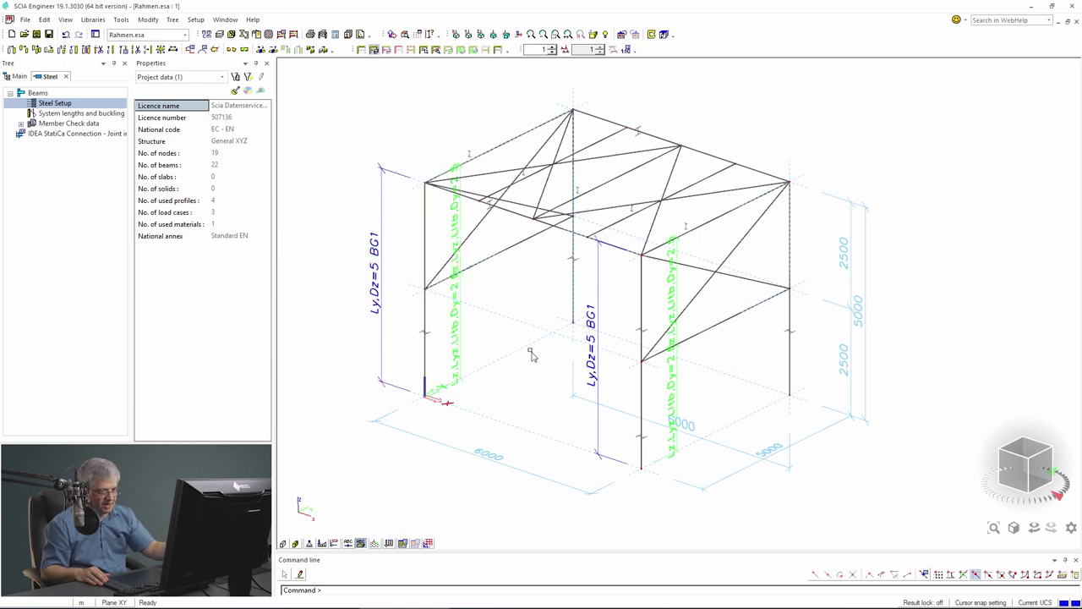
- Switch off the display of system lengths in the view parameters for the whole model and apply the setting
left_click(415, 543)
left_click(434, 534)
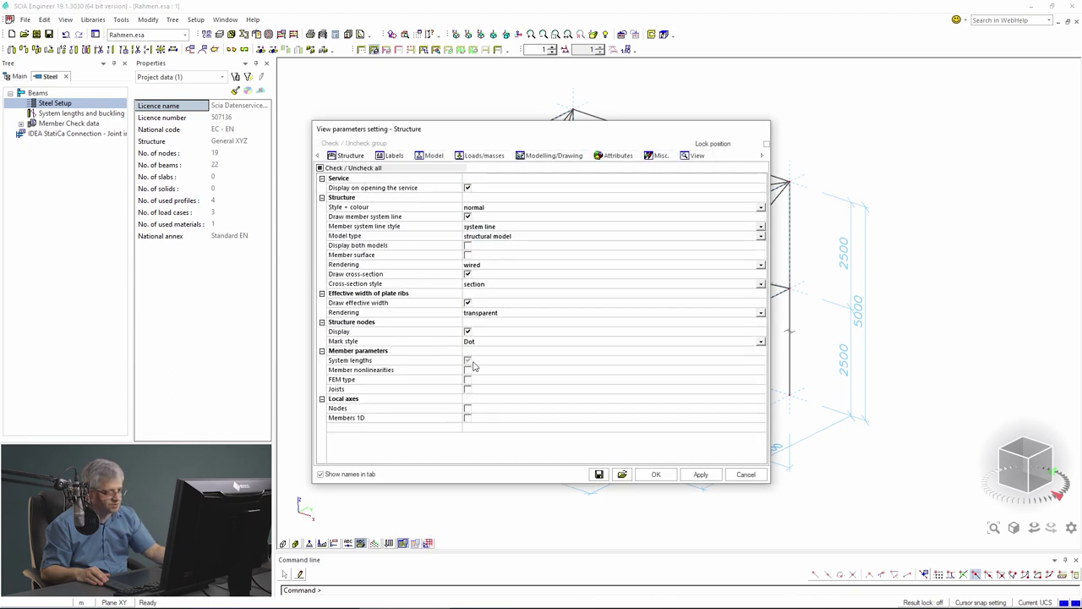
left_click(468, 360)
left_click(701, 474)
left_click(655, 474)
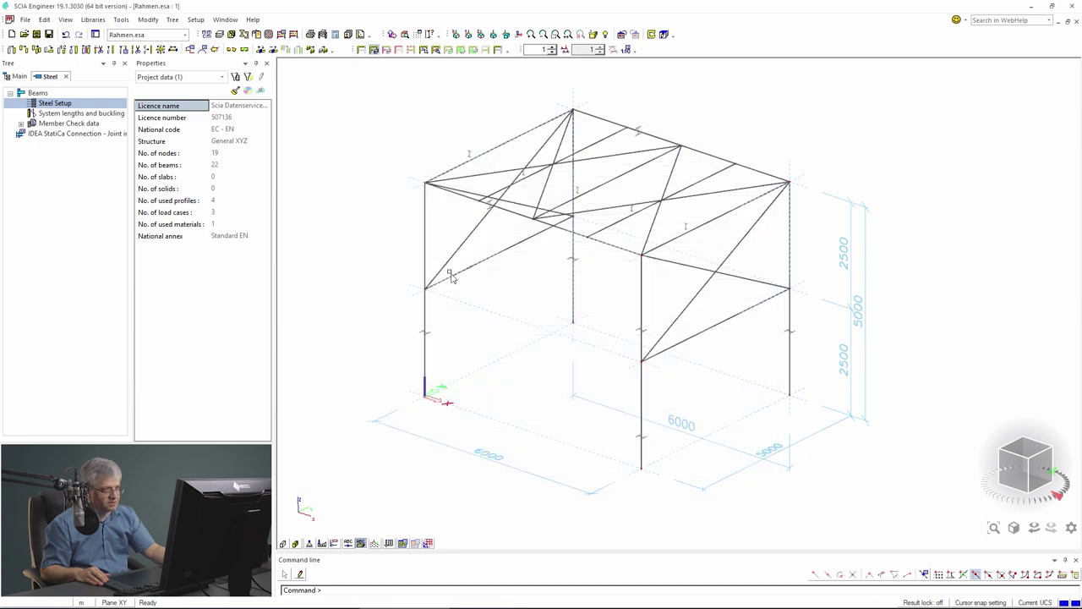
- Run the linear FE analysis of the frame and close the analysis report
left_click(282, 34)
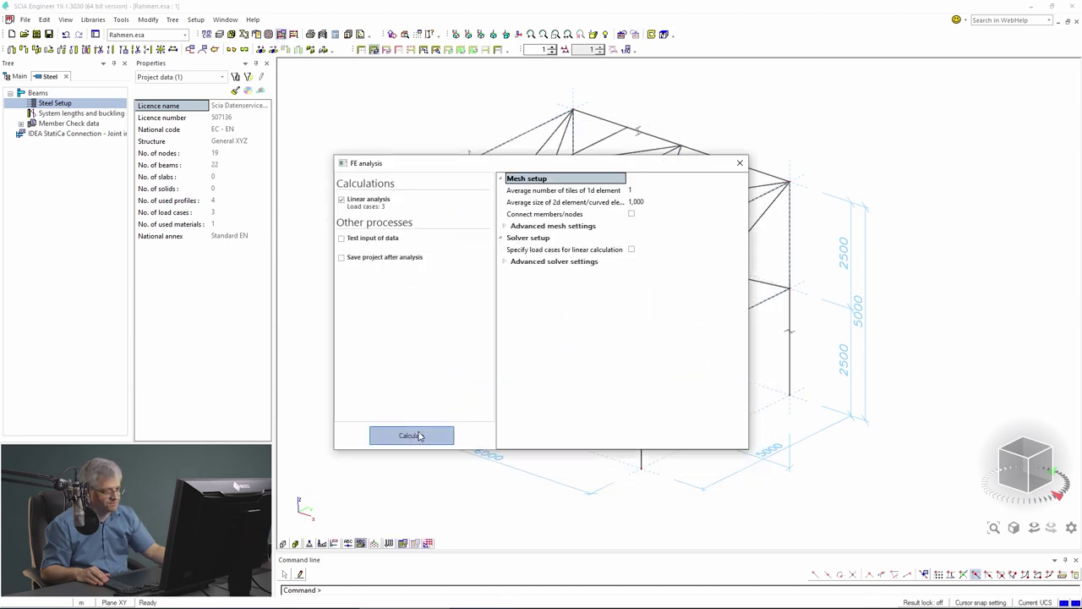
left_click(410, 436)
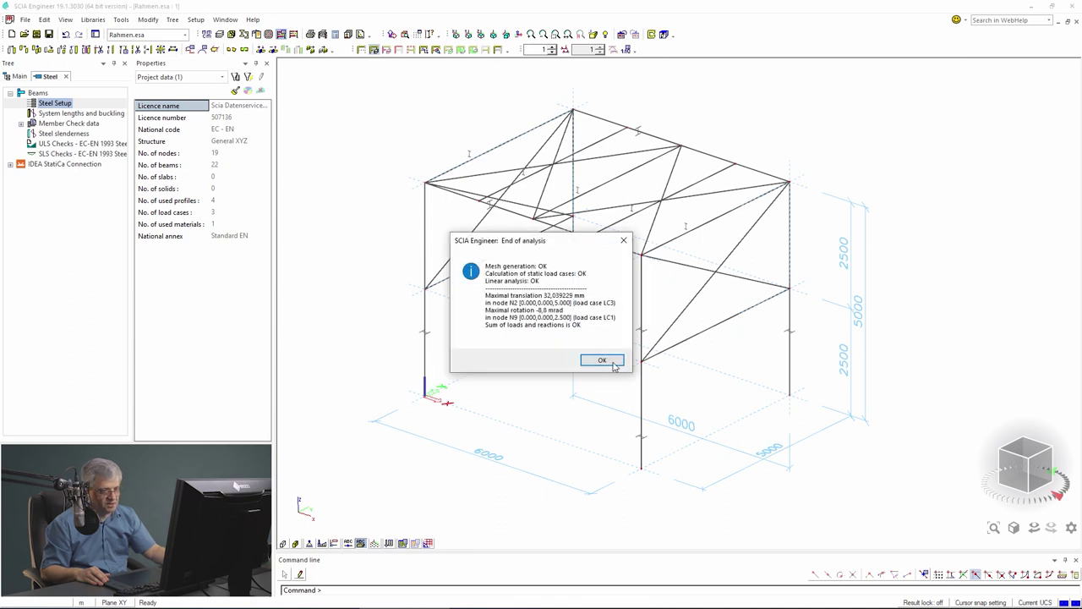
left_click(601, 360)
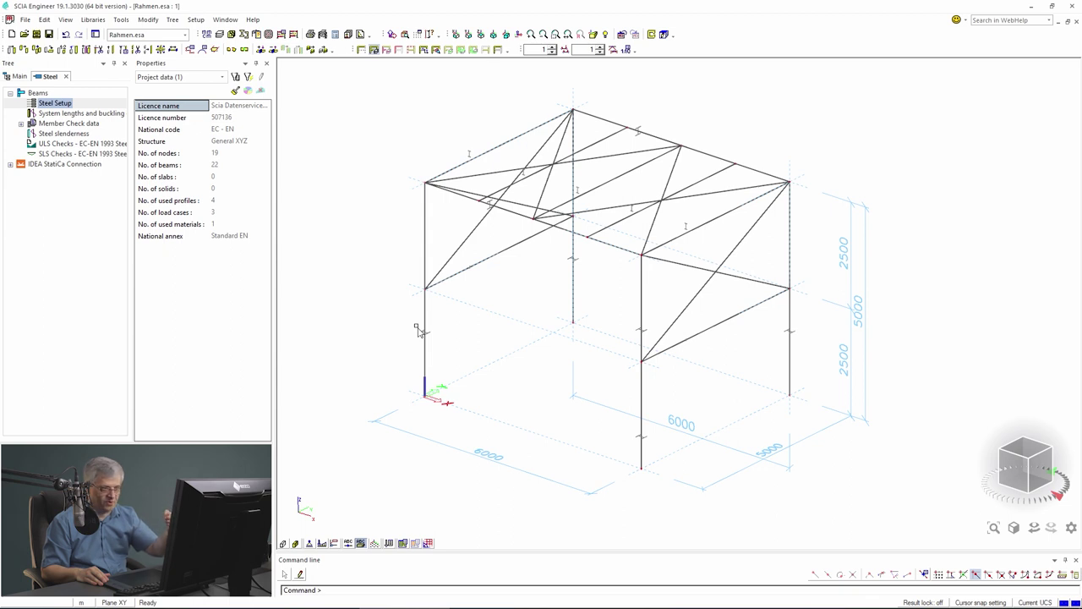
- Open Steel slenderness, select all segments of the two front columns and display their ly values
left_click(64, 134)
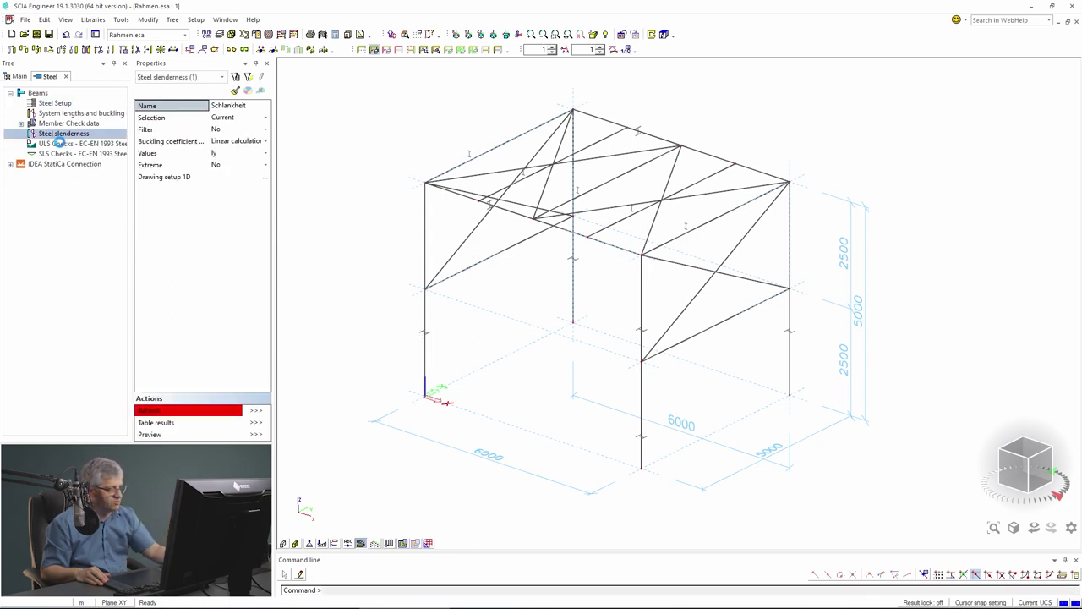
left_click(424, 326)
left_click(642, 415)
left_click_drag(659, 303, 621, 286)
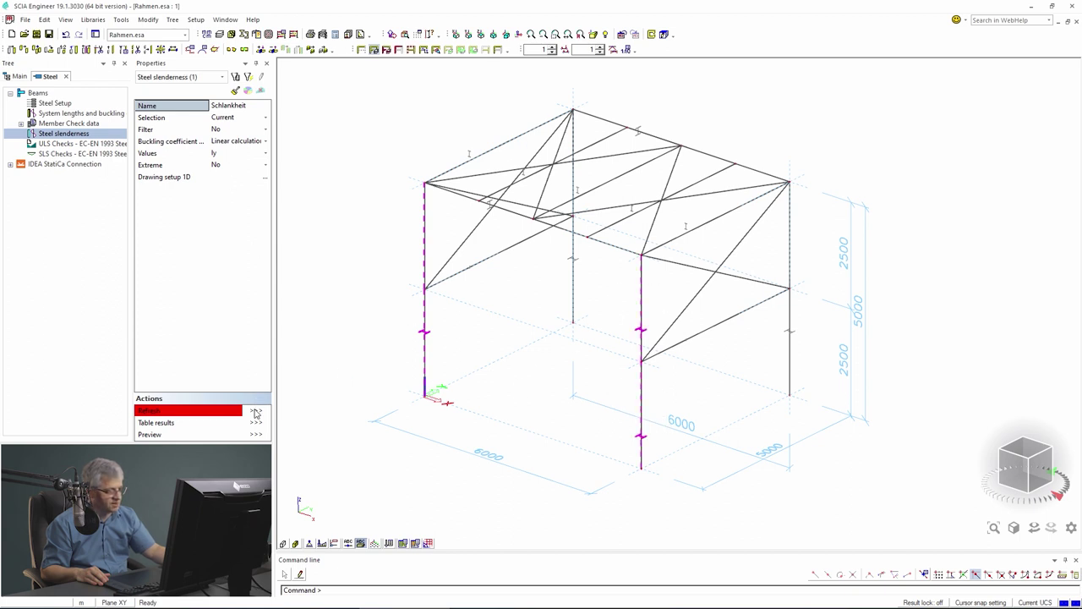
left_click(256, 412)
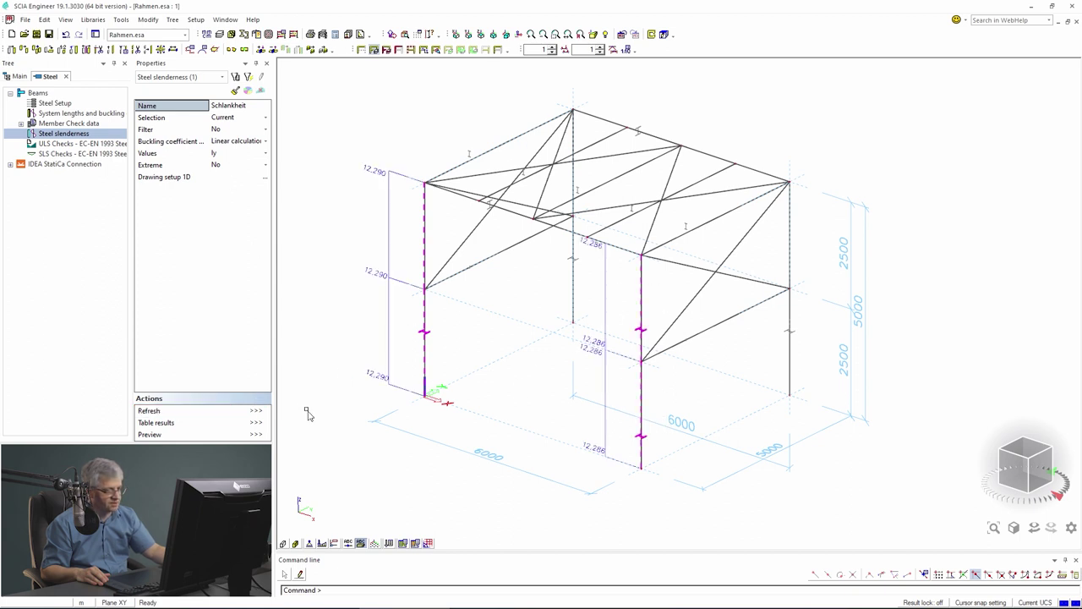
- Display the buckling coefficients ky and kz of the two front columns in turn, and clear the selection
left_click(239, 153)
left_click(236, 165)
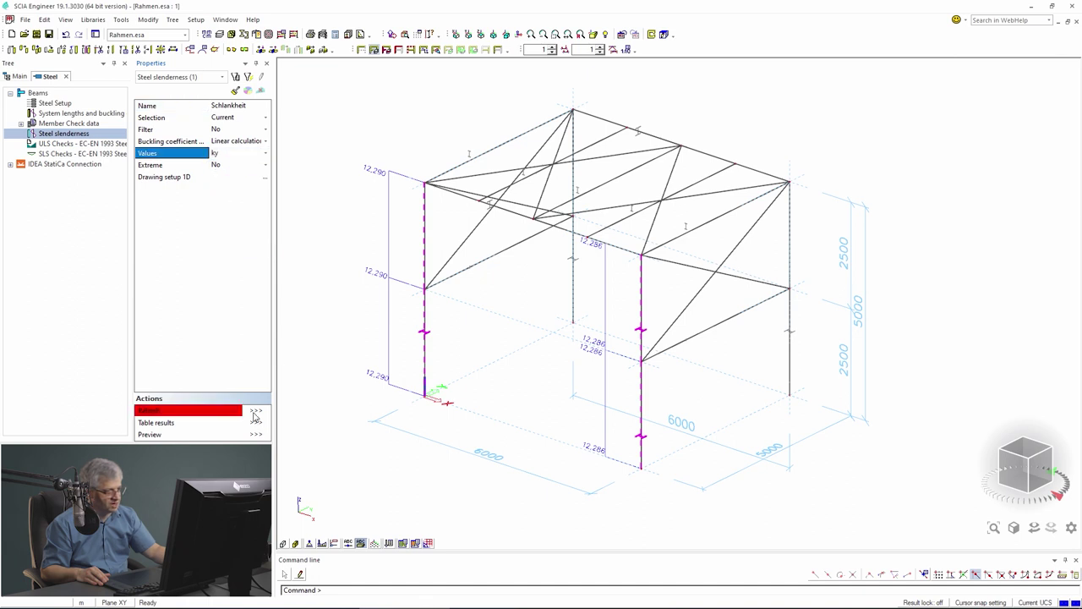
left_click(255, 411)
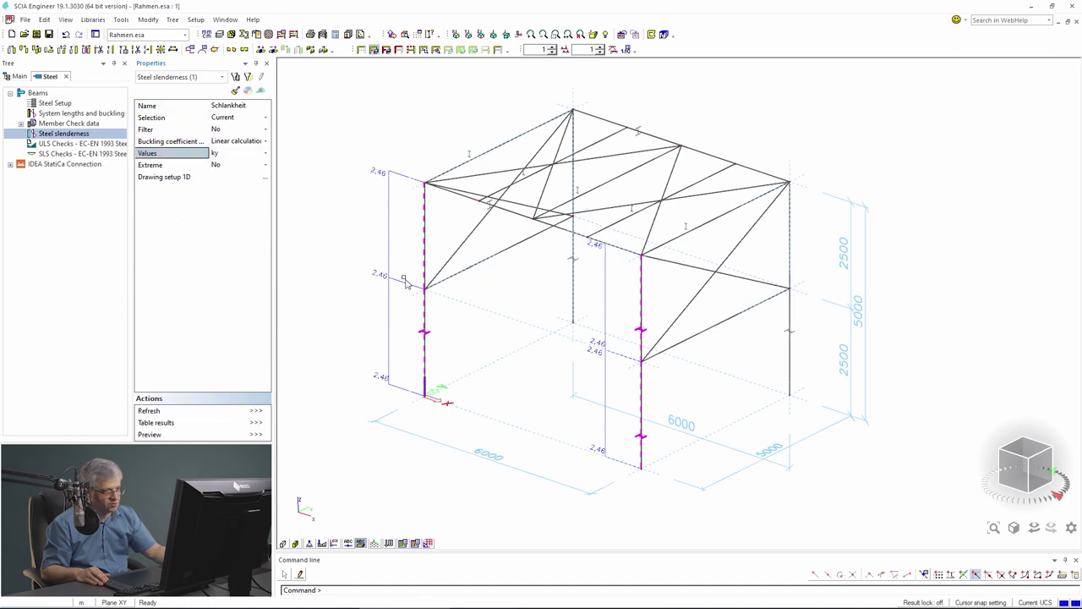
left_click(239, 154)
left_click(244, 196)
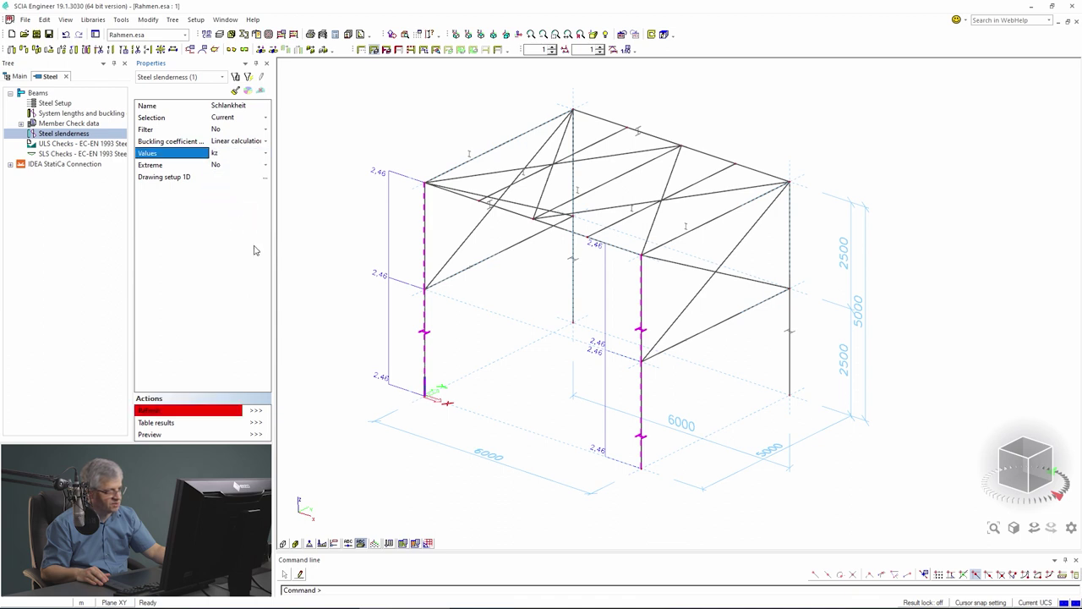
left_click(253, 412)
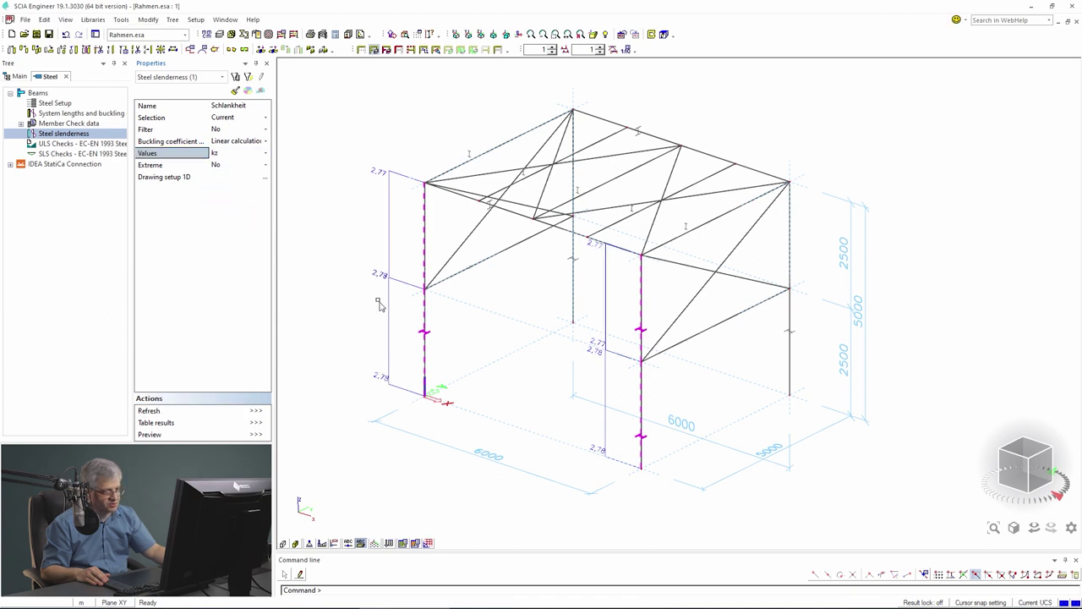
key("Escape")
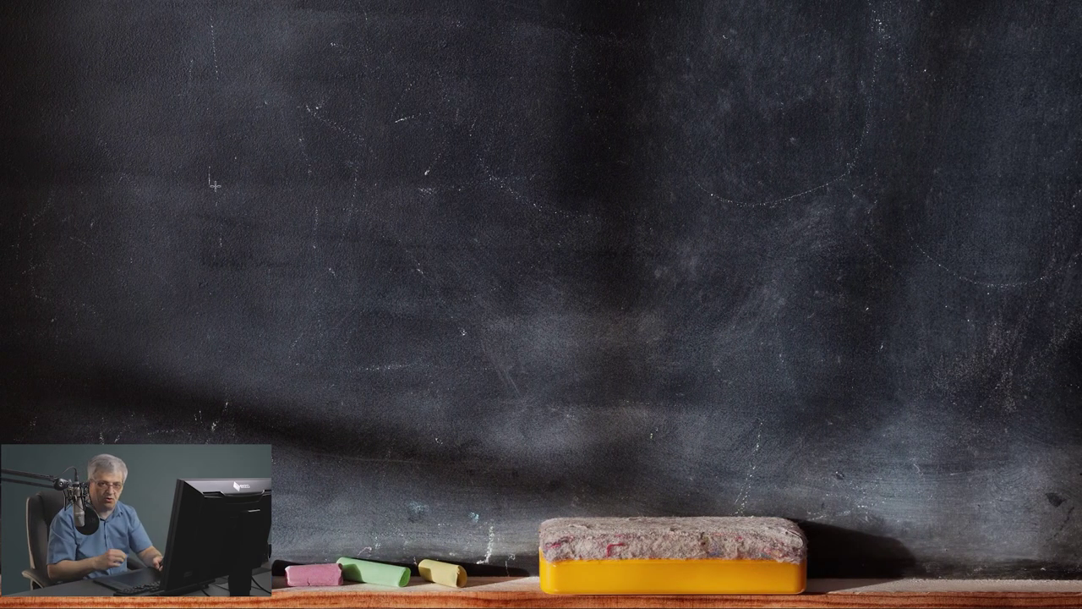
mouse_move(325, 151)
left_mouse_down()
mouse_move(227, 188)
mouse_move(239, 311)
left_mouse_up()
left_click_drag(356, 166, 365, 302)
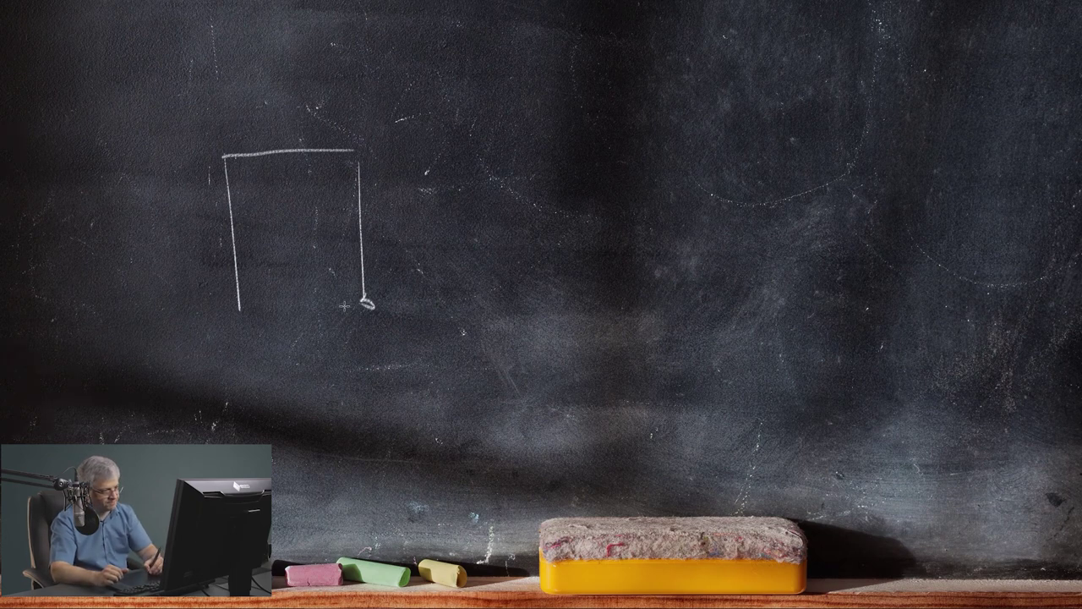
left_click_drag(238, 304, 240, 310)
mouse_move(346, 114)
left_mouse_down()
mouse_move(264, 142)
mouse_move(231, 145)
left_mouse_up()
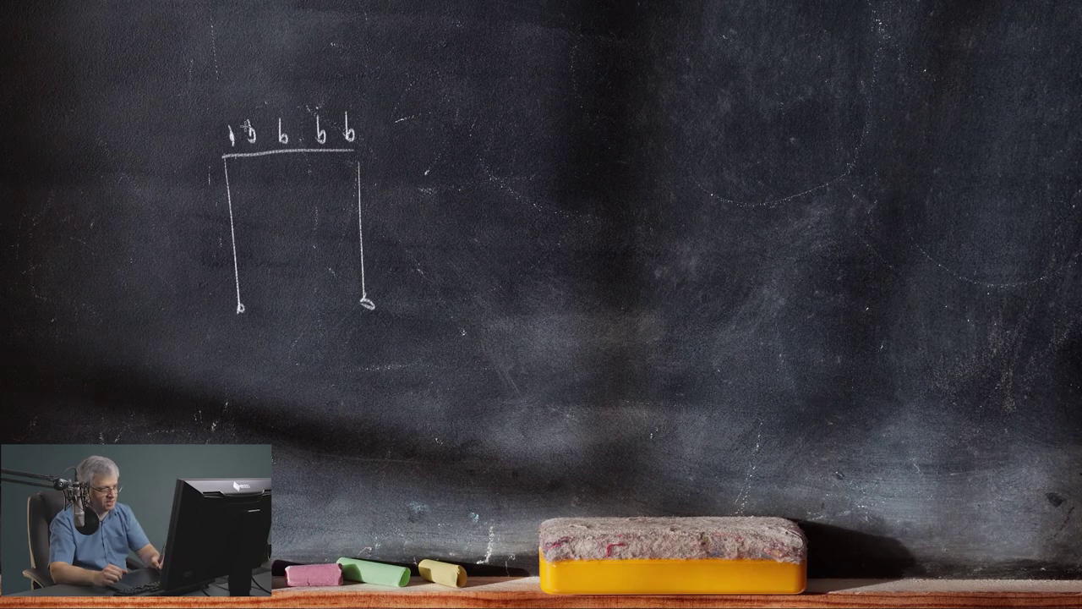
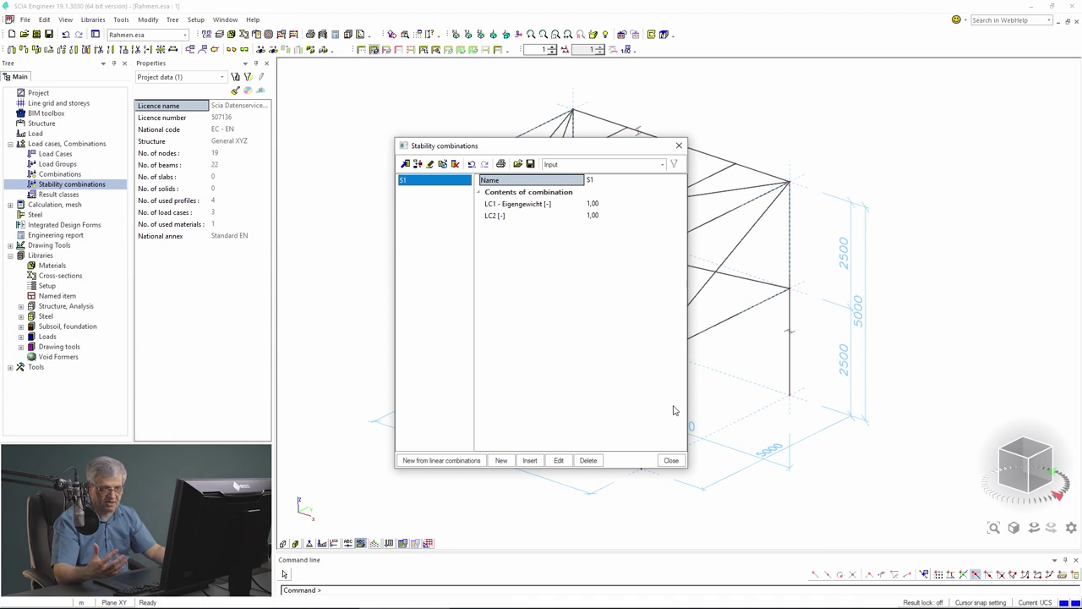
- Close the stability combinations and choose Lanczos as the eigenvalue solver type in the advanced solver settings
left_click(672, 460)
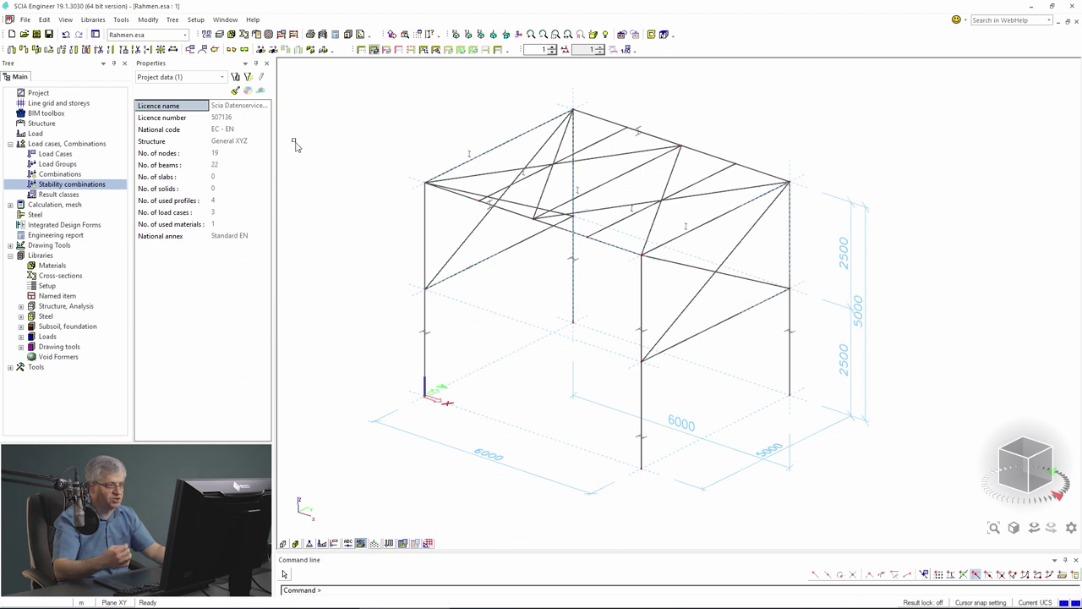
left_click(196, 20)
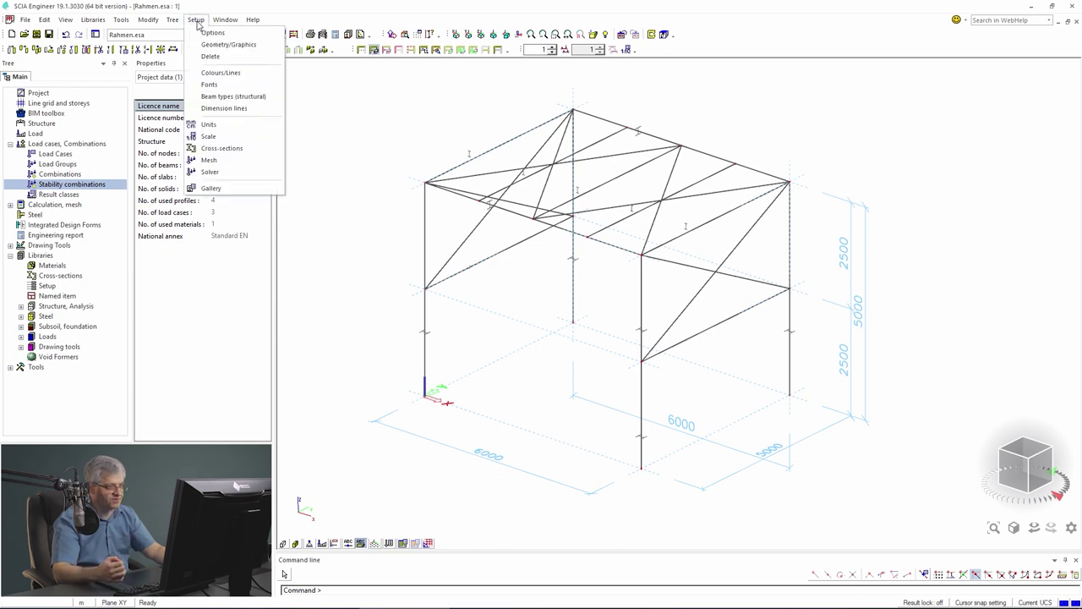
left_click(211, 171)
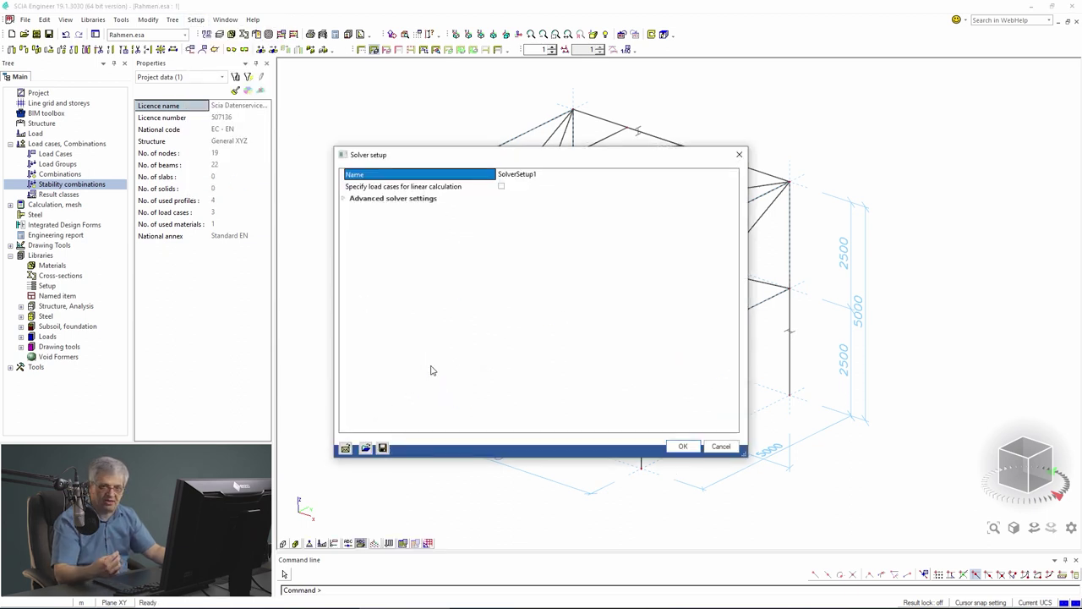
left_click(344, 199)
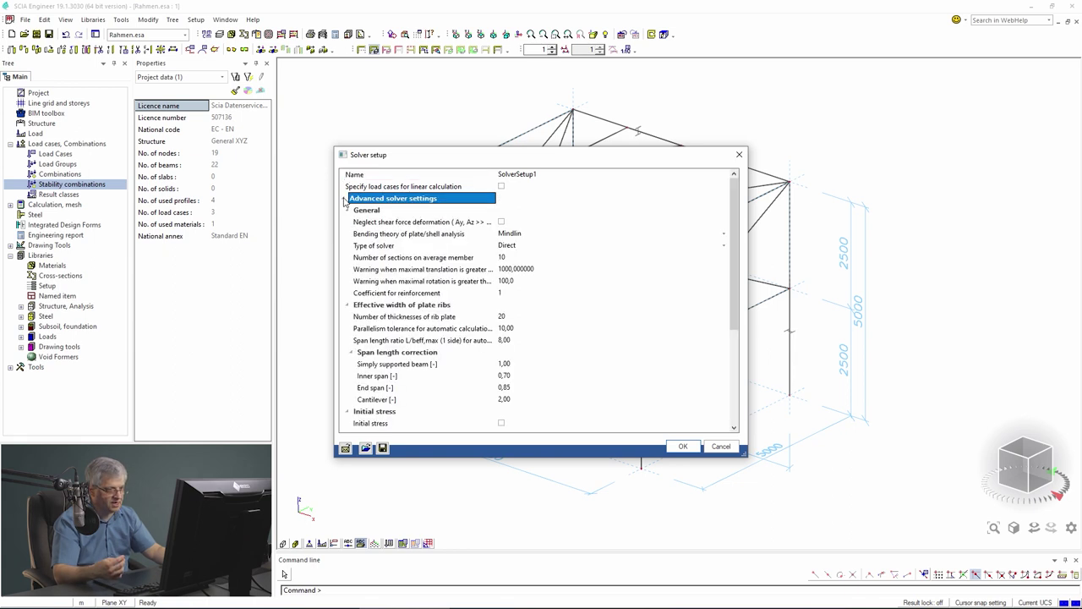
scroll(629, 398, "down", 5)
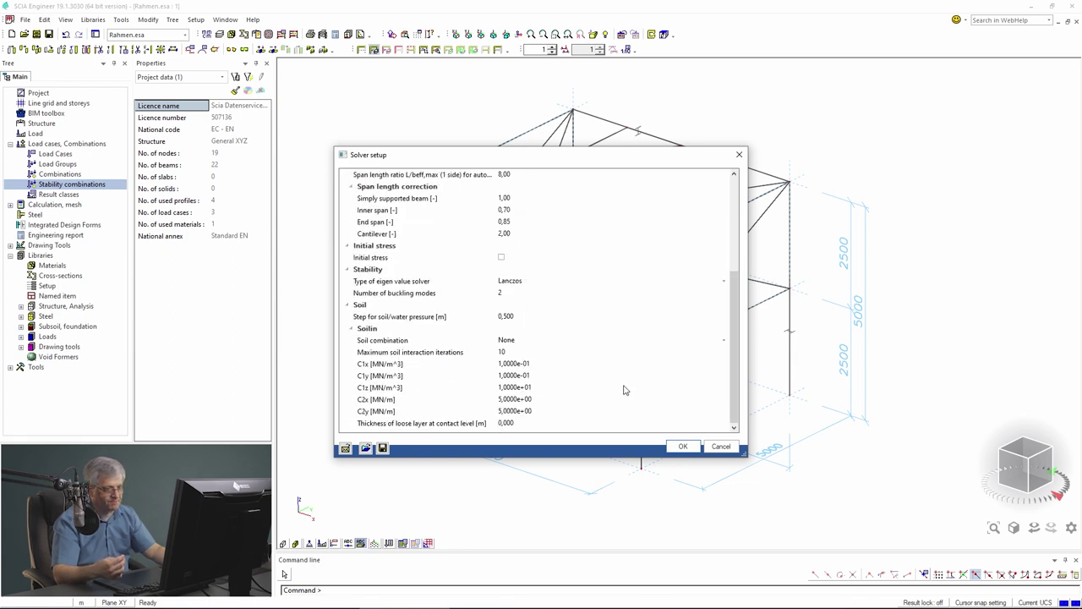
left_click(463, 285)
left_click(525, 284)
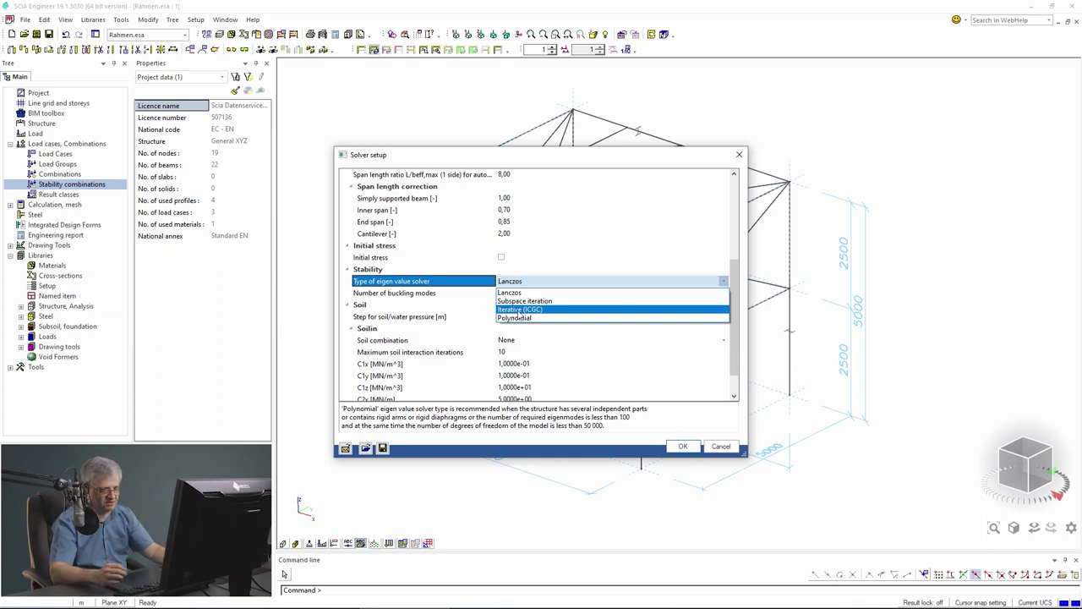
left_click(513, 288)
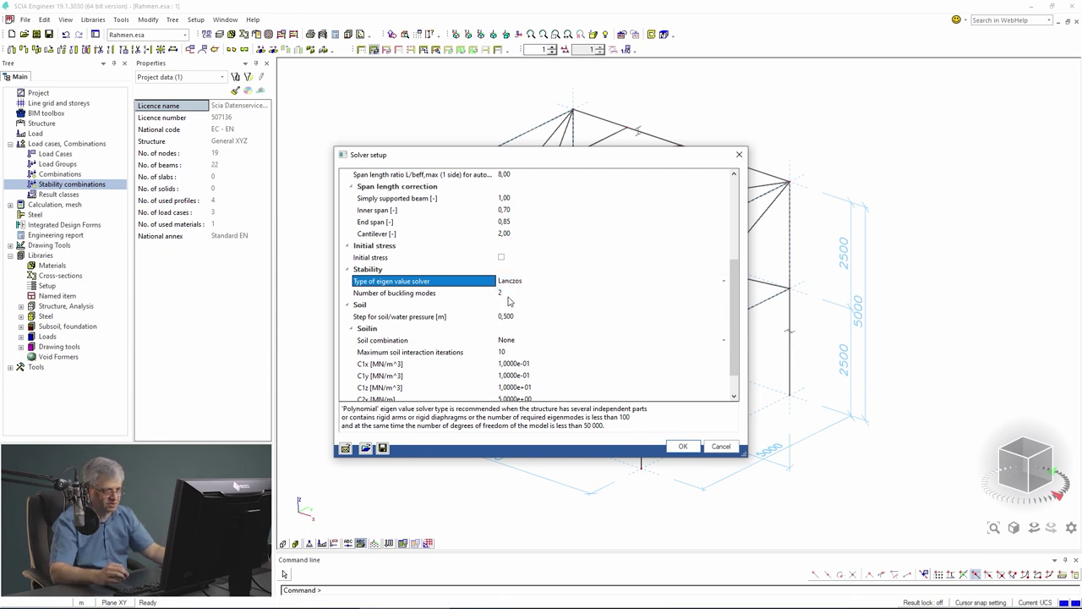
- Set the number of buckling modes to 10 and accept the solver setup
left_click(509, 294)
type("10")
key("Return")
left_click(683, 446)
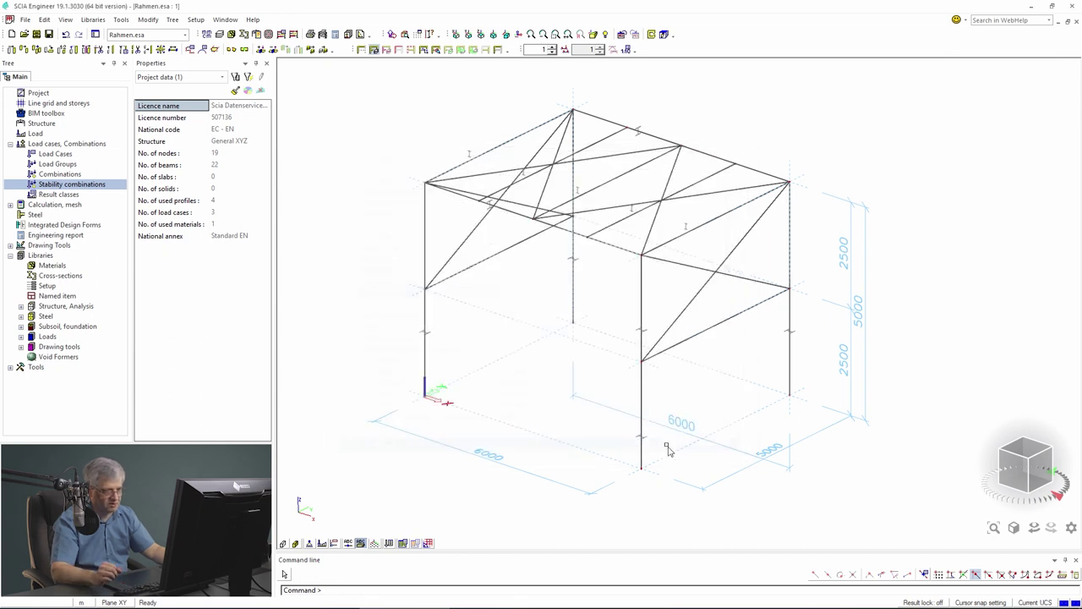
- Run the FE analysis with both Linear analysis and Linear stability enabled and close the analysis report
left_click(280, 34)
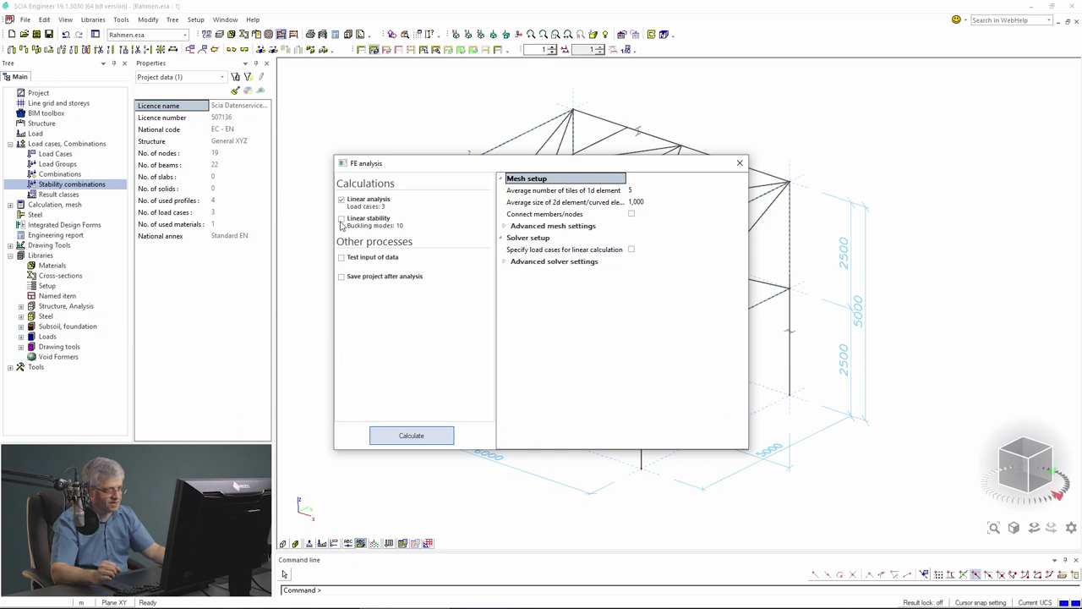
left_click(341, 222)
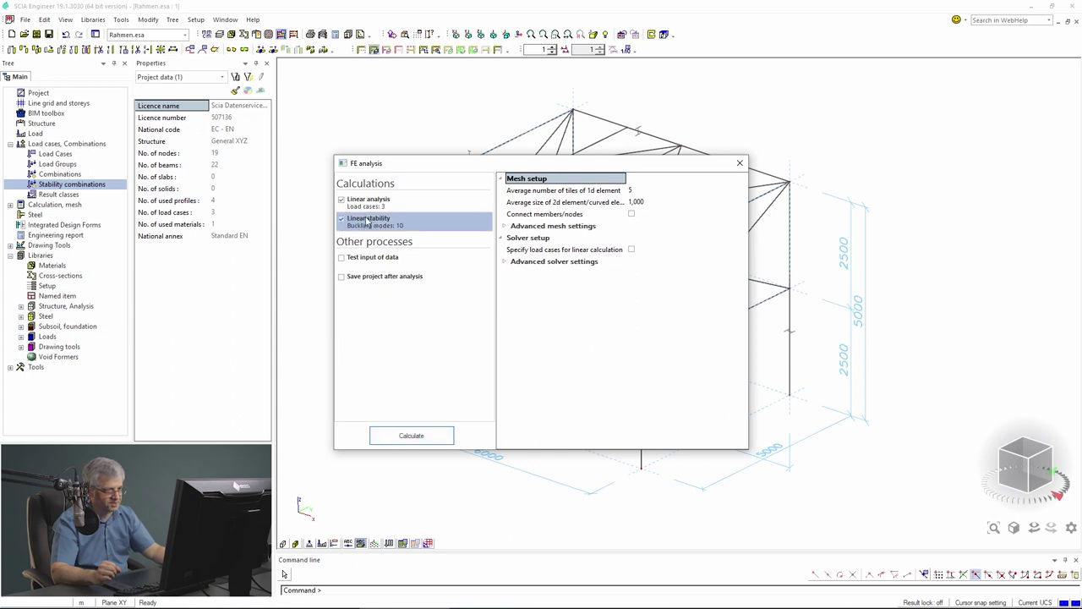
left_click(414, 435)
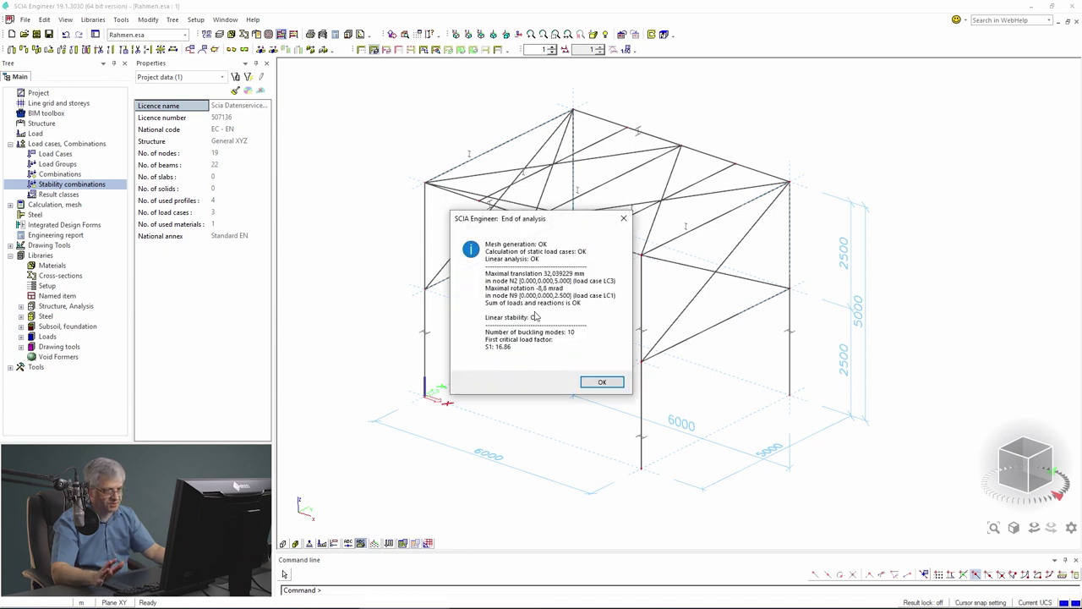
left_click(599, 385)
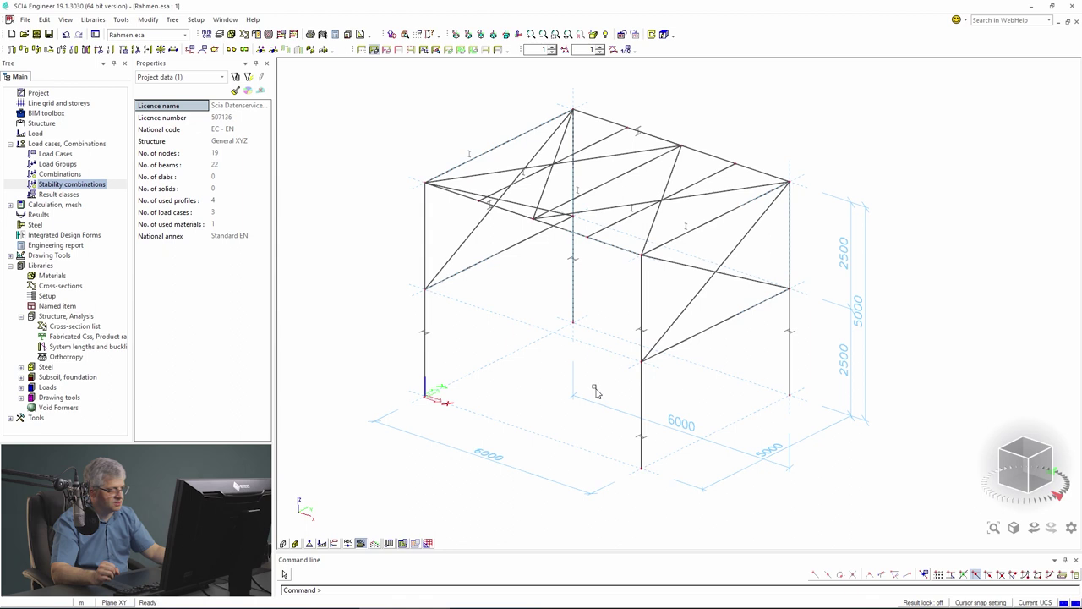
- Open the 3D displacement results and set the load type to stability combinations with buckling mode S1/1
double_click(51, 216)
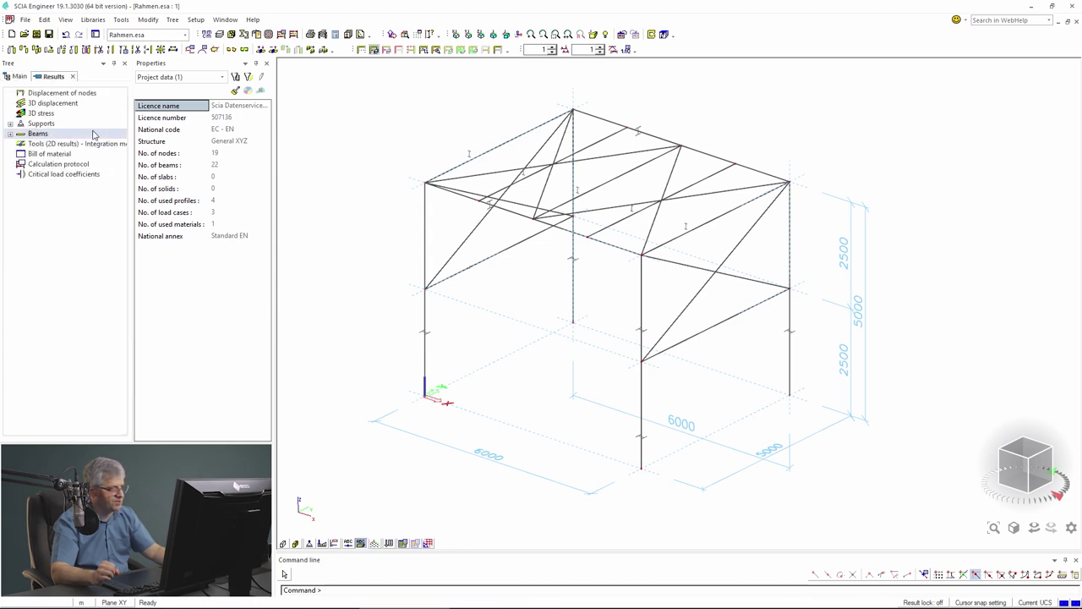
left_click(68, 104)
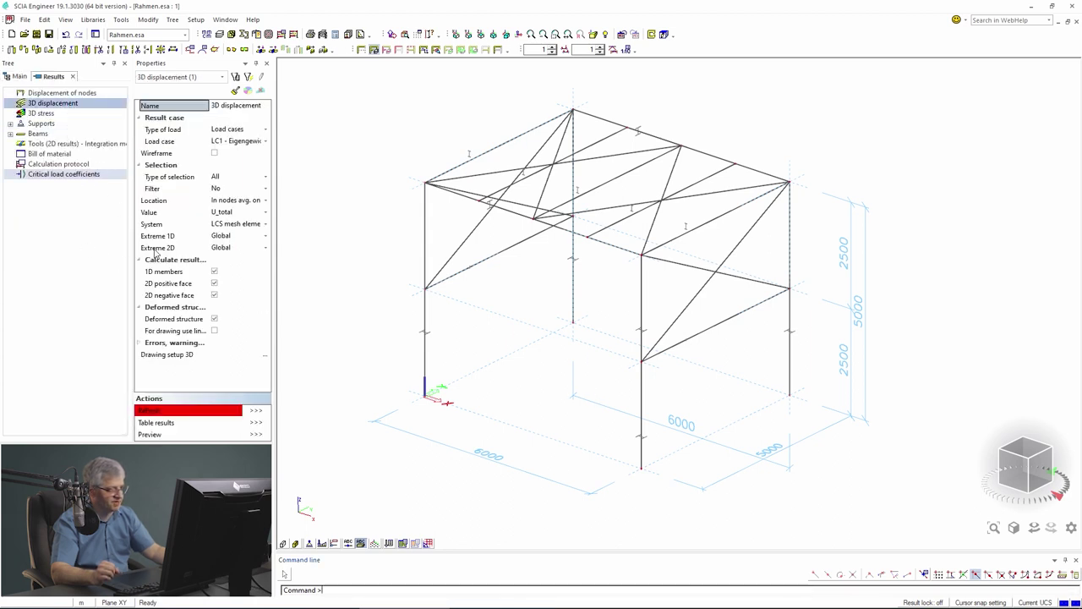
left_click(236, 129)
left_click(236, 130)
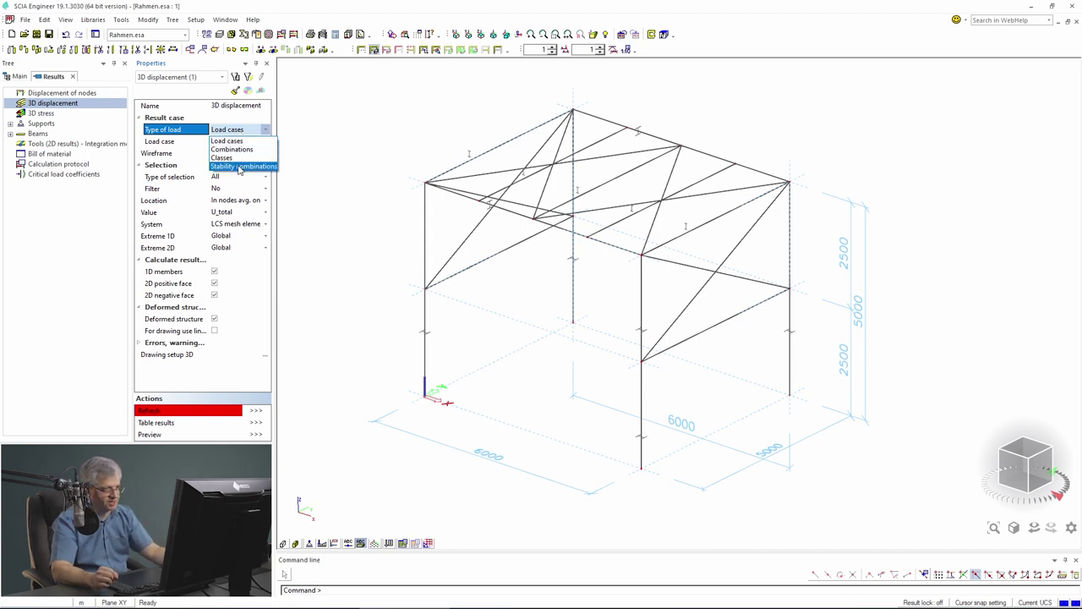
left_click(240, 168)
left_click(249, 142)
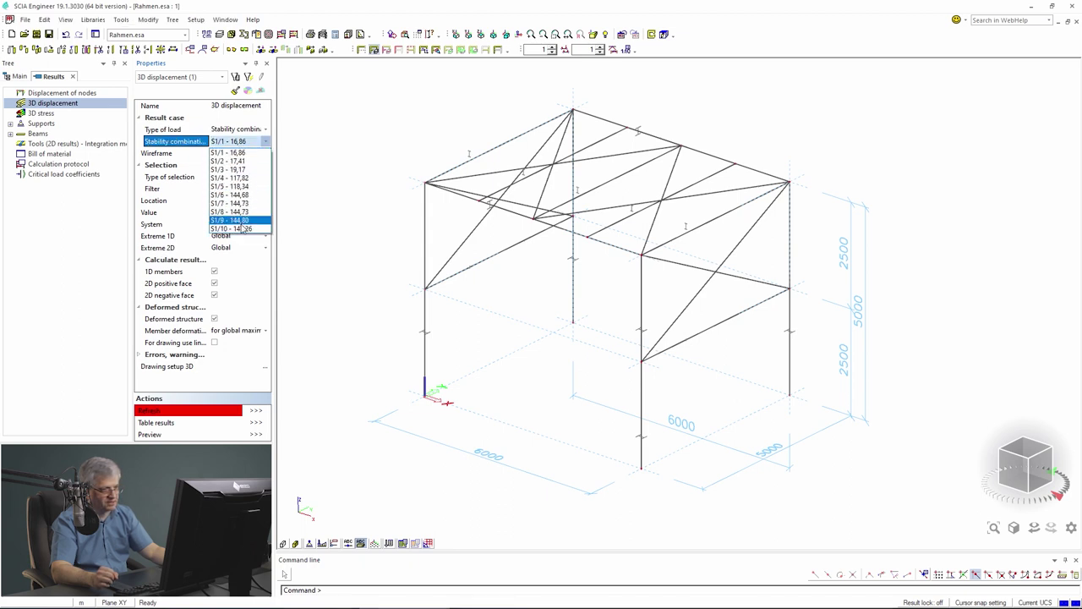
left_click(239, 154)
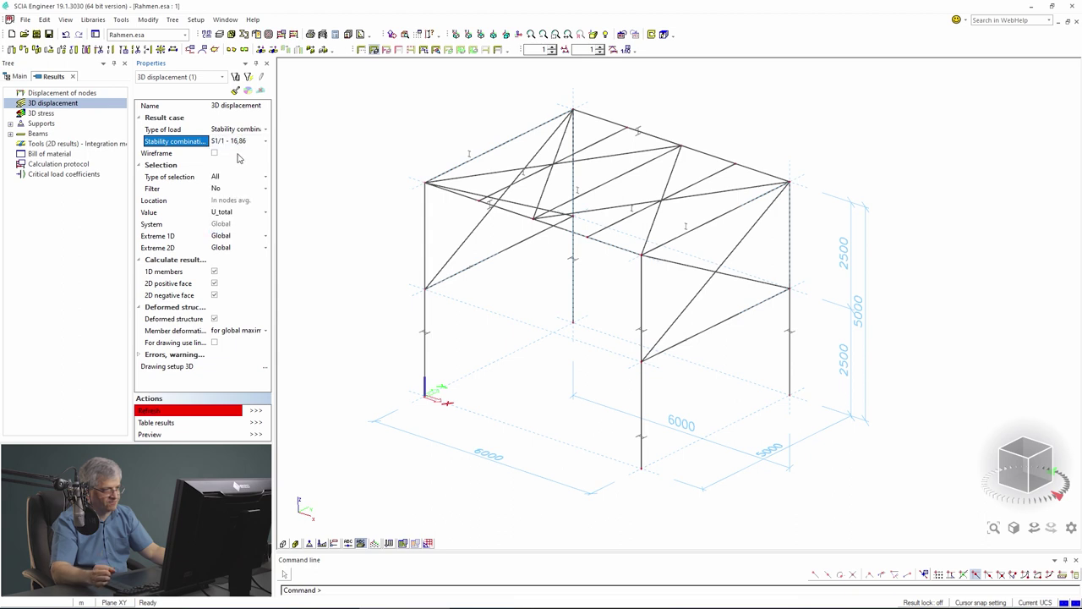
- Enable Wireframe for the 3D displacement and refresh the result to view the deformed shape of mode S1/1
left_click(214, 153)
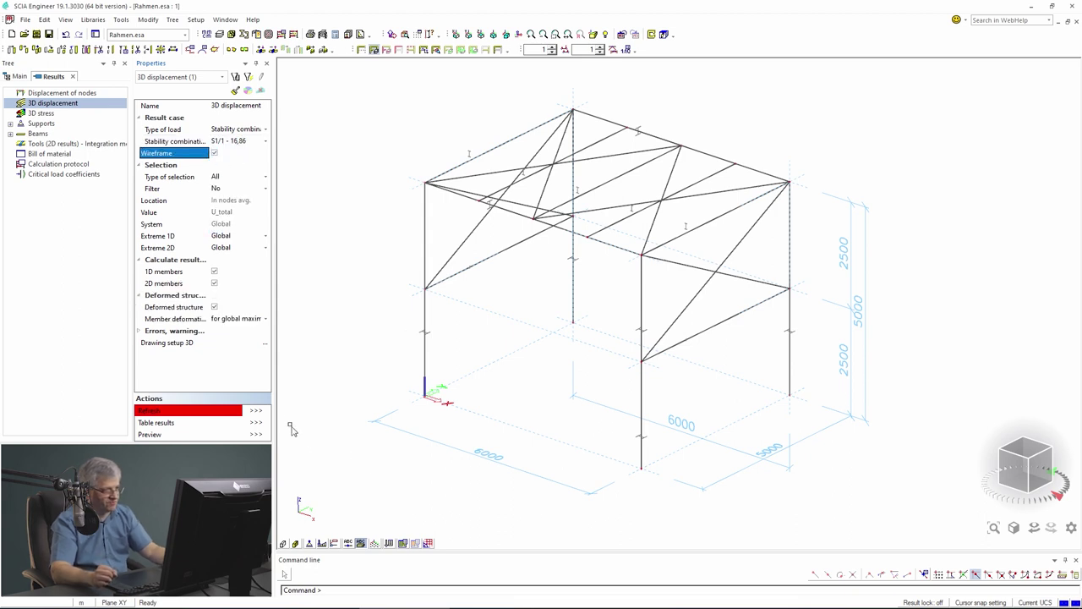
left_click(256, 410)
right_click_drag(444, 396, 491, 376, "ctrl")
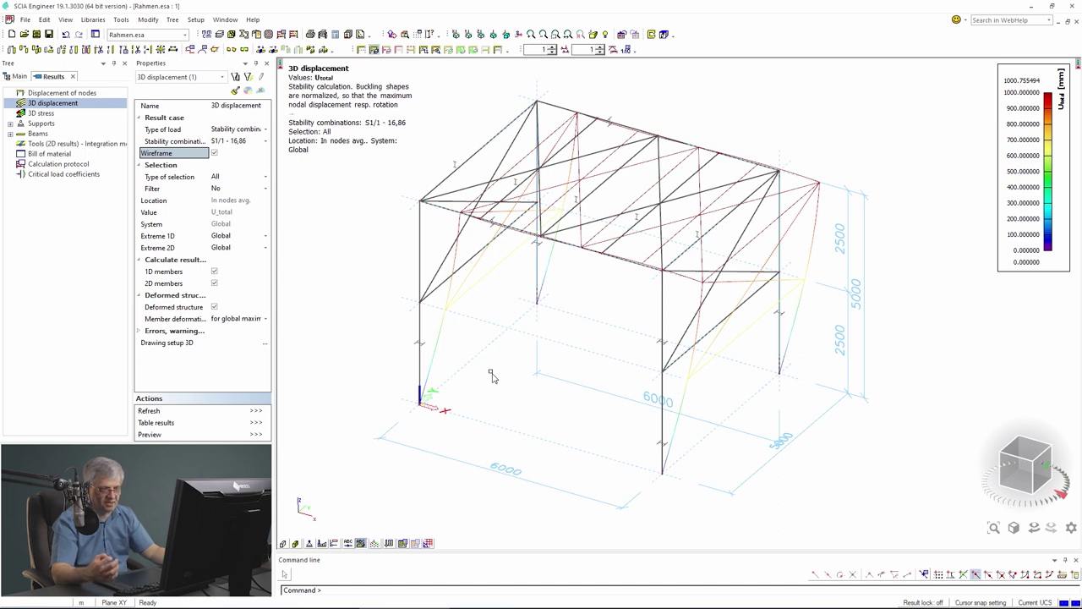
- Switch the 3D displacement to stability combination S1/2, refresh it, and examine the frame's buckling shape in 3D
left_click(245, 142)
left_click(243, 159)
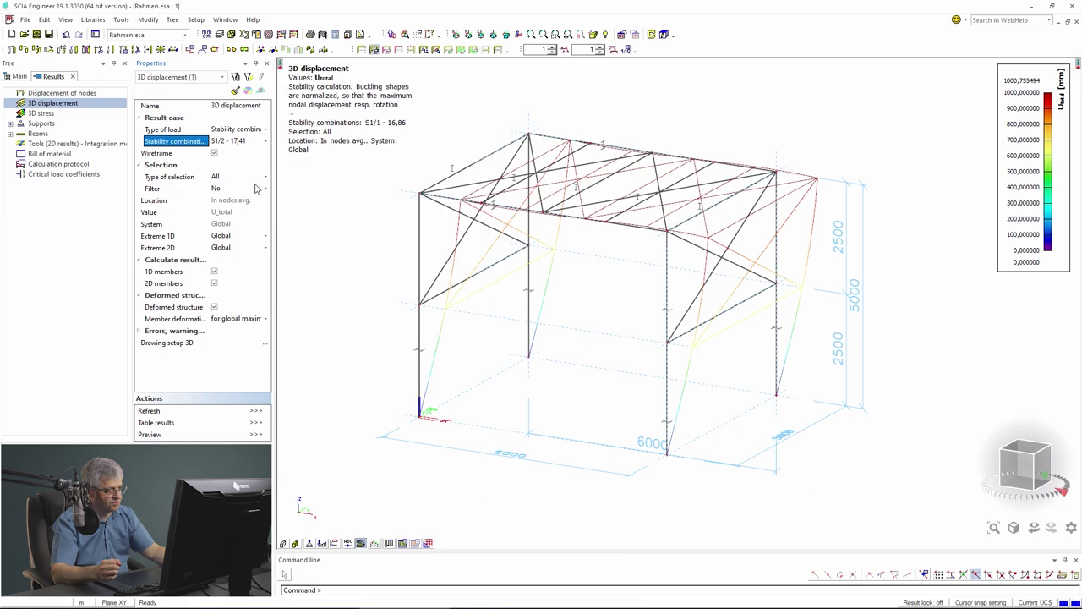
left_click(267, 411)
right_click_drag(539, 336, 532, 320, "ctrl")
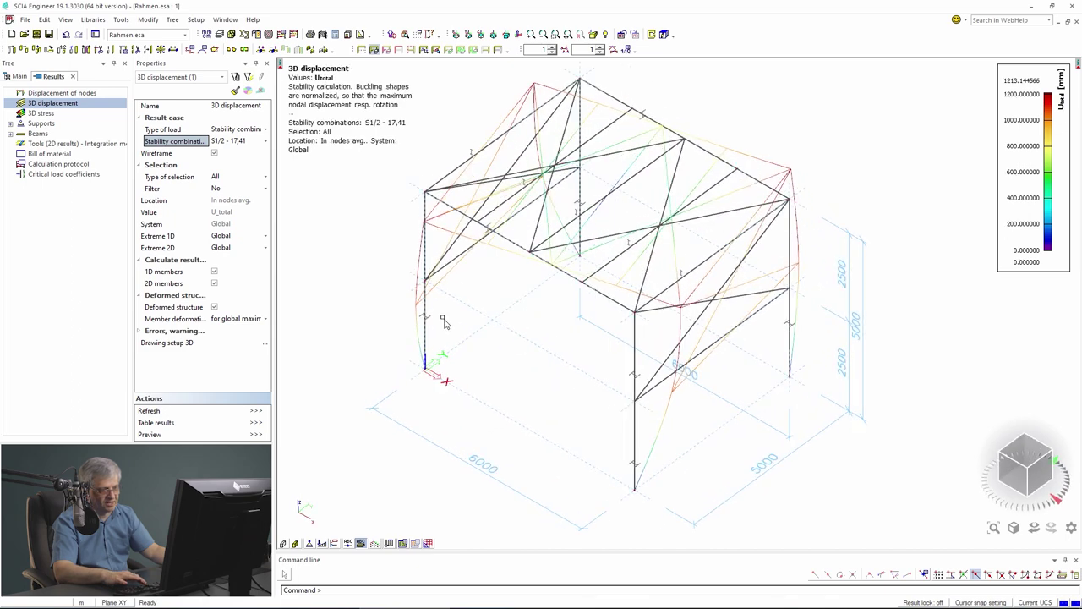
- Display the 3D displacement for stability combination S1/3 and inspect that buckling shape from another angle
left_click(251, 142)
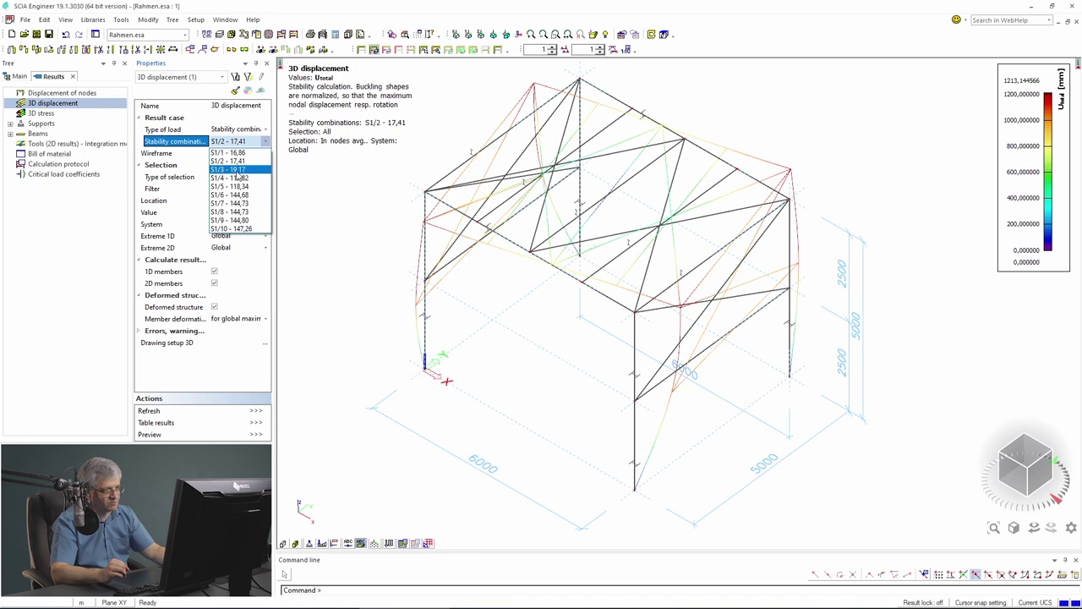
left_click(234, 169)
left_click(252, 411)
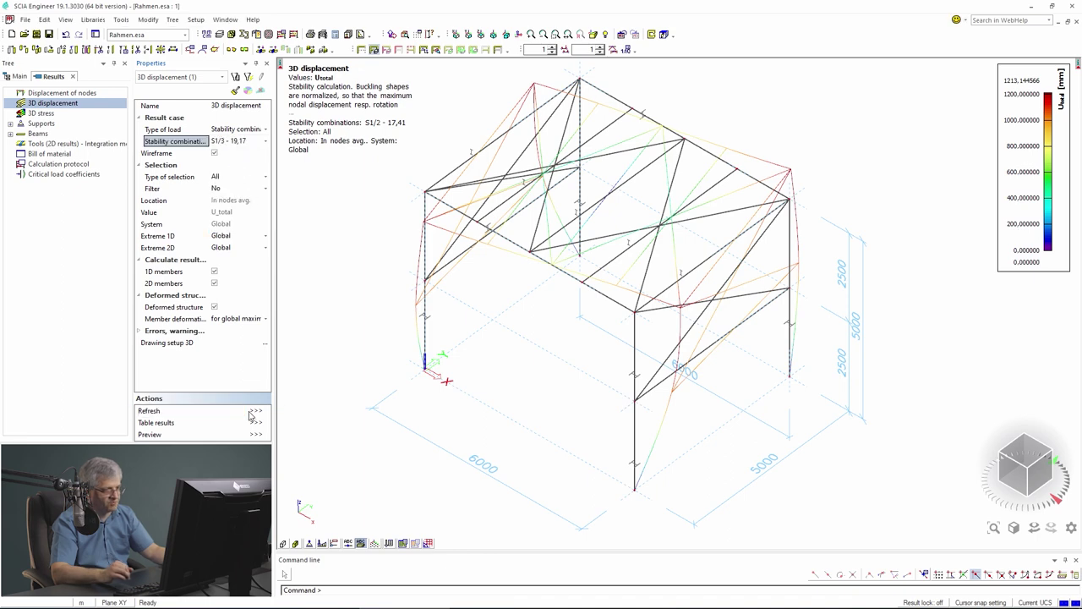
right_click_drag(463, 355, 328, 232, "ctrl")
- Set the 3D displacement's stability combination back to S1/2 and leave the results service
left_click(260, 142)
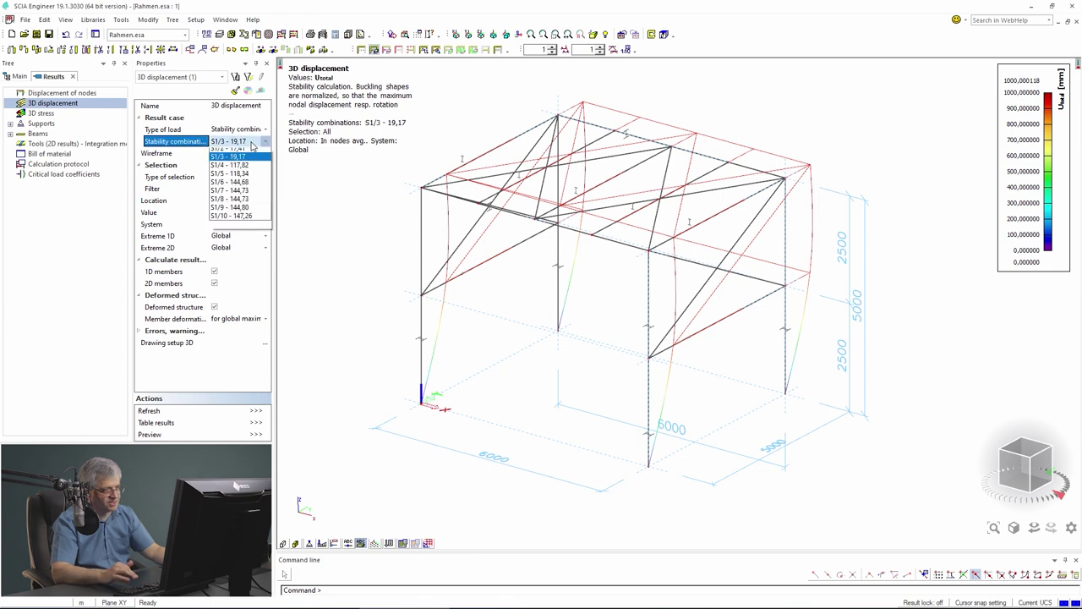
left_click(242, 161)
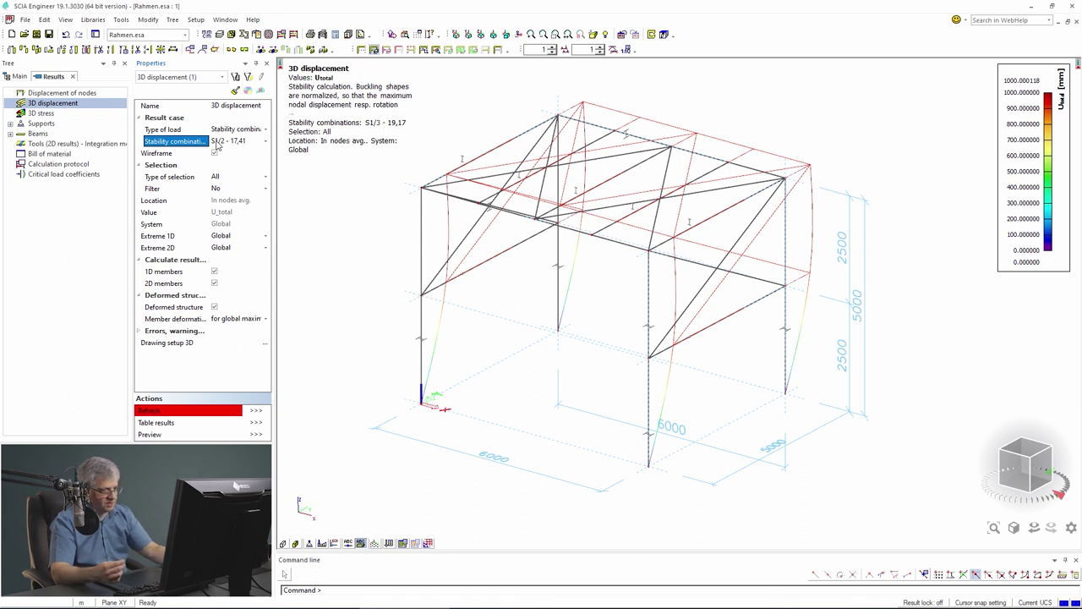
left_click(346, 321)
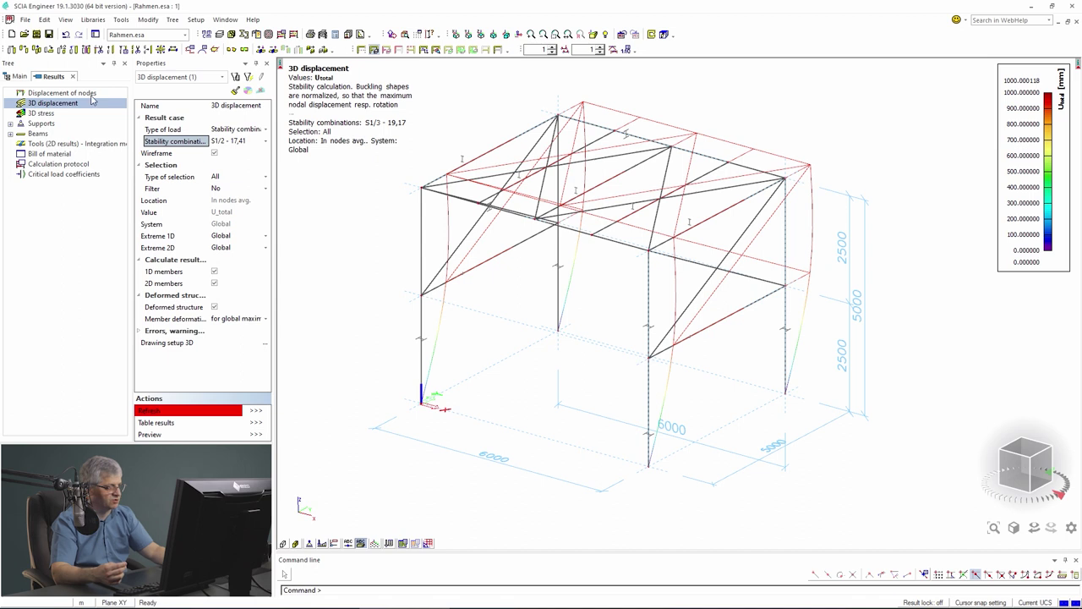
key("Escape")
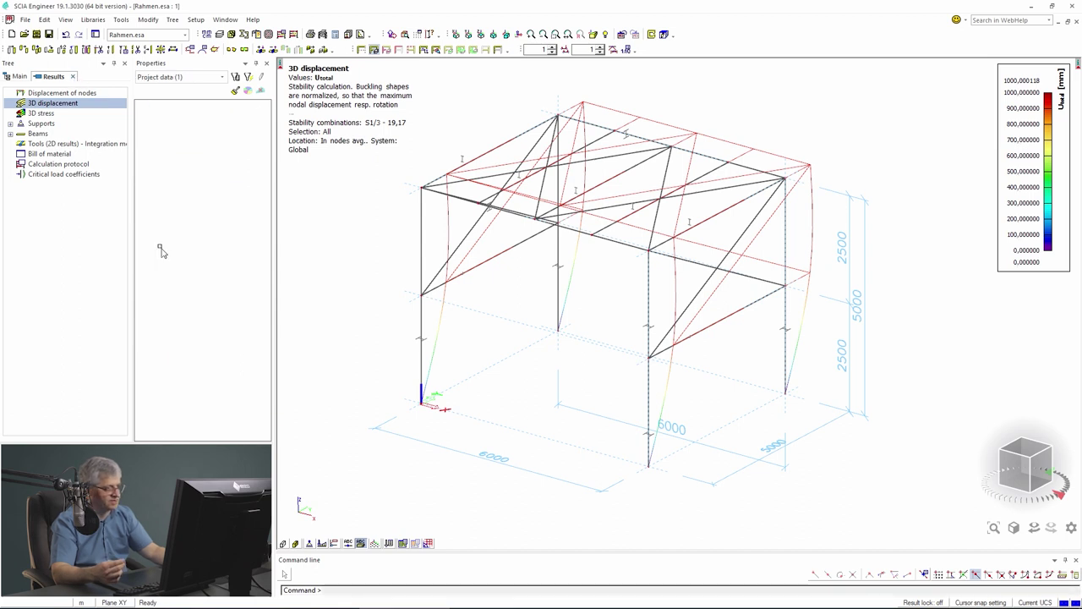
key("Escape")
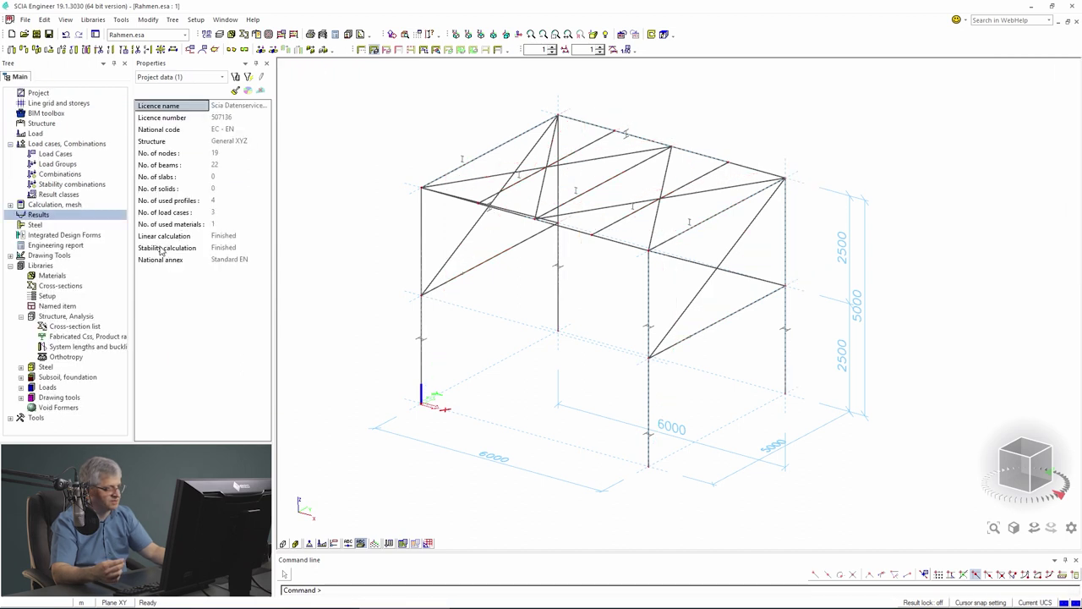
- Add stability member data to the column at the coordinate origin, using stability combination S1/1 for both ky and kz
double_click(35, 225)
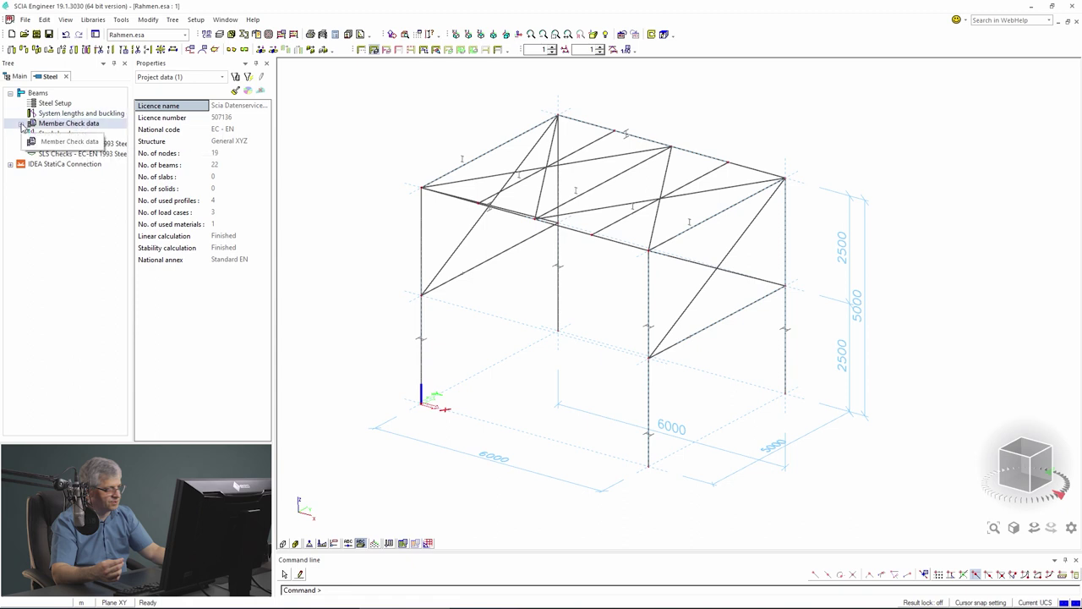
left_click(20, 124)
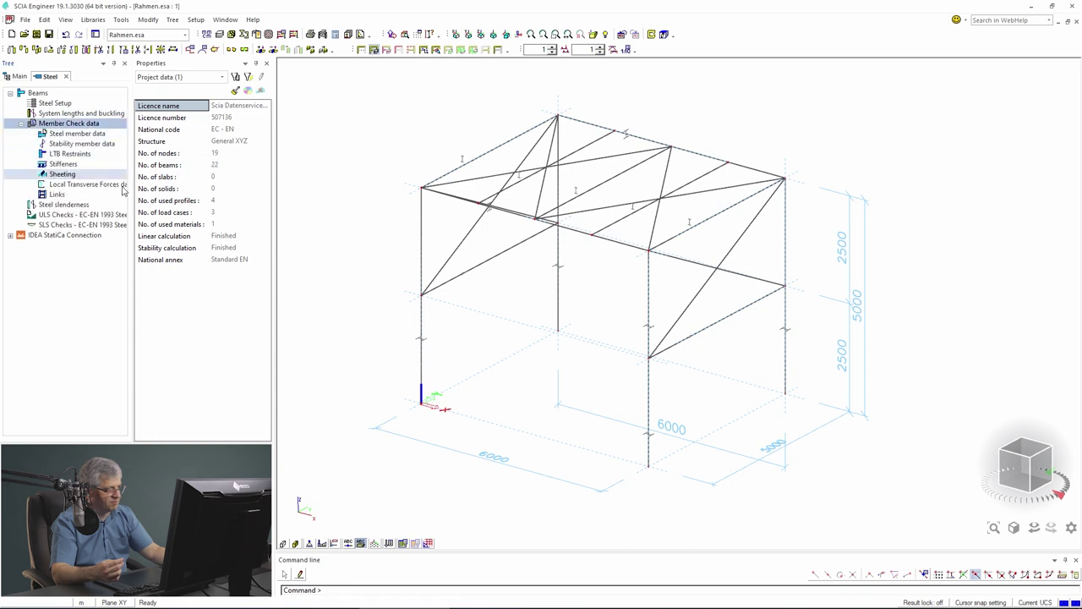
left_click(77, 145)
double_click(77, 146)
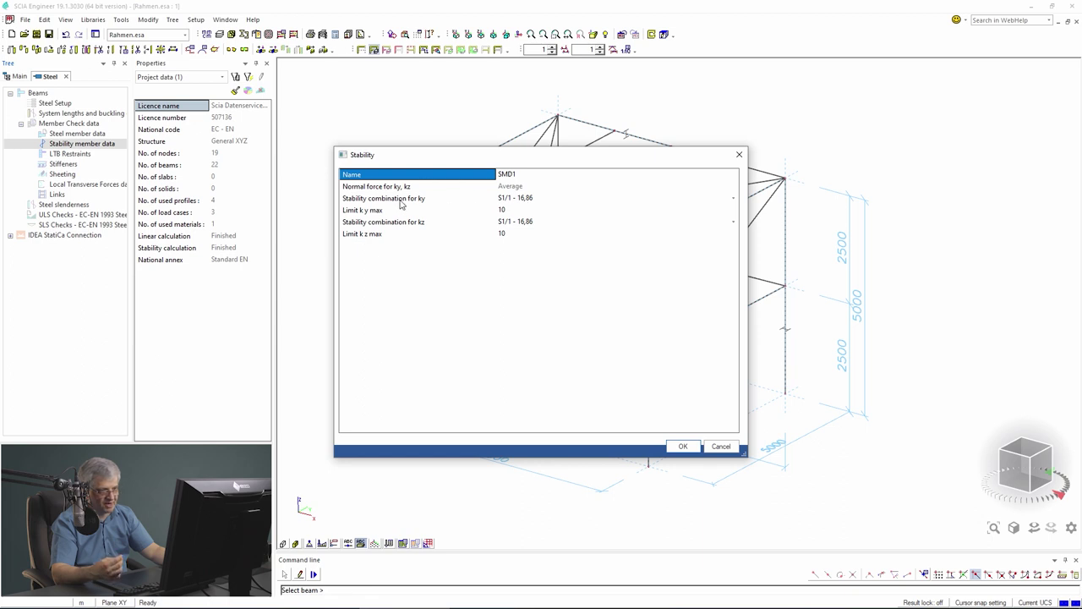
left_click(521, 222)
left_click(530, 254)
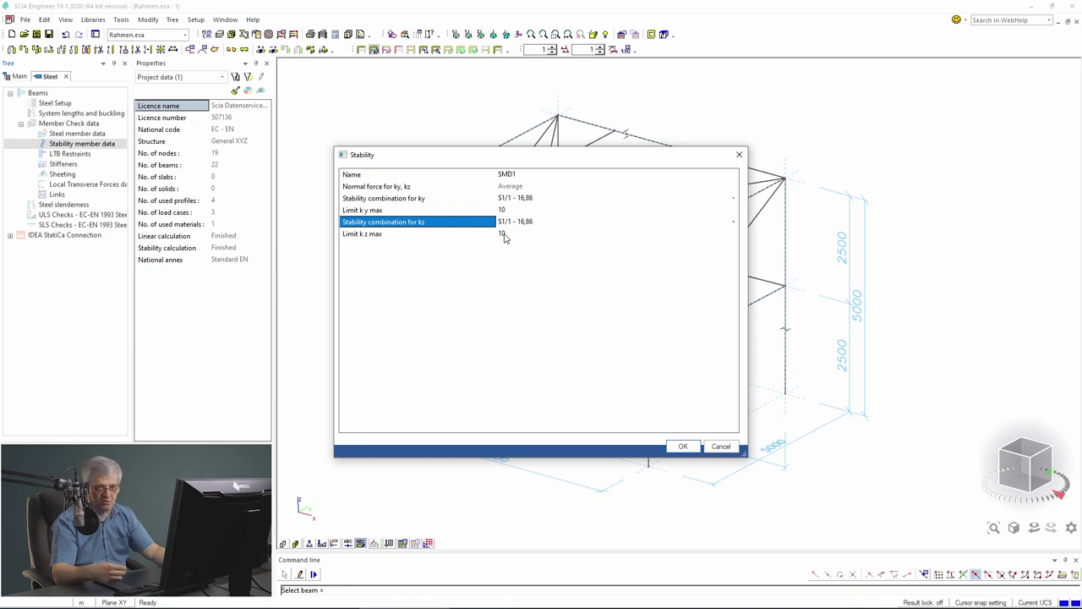
left_click(684, 447)
left_click(421, 309)
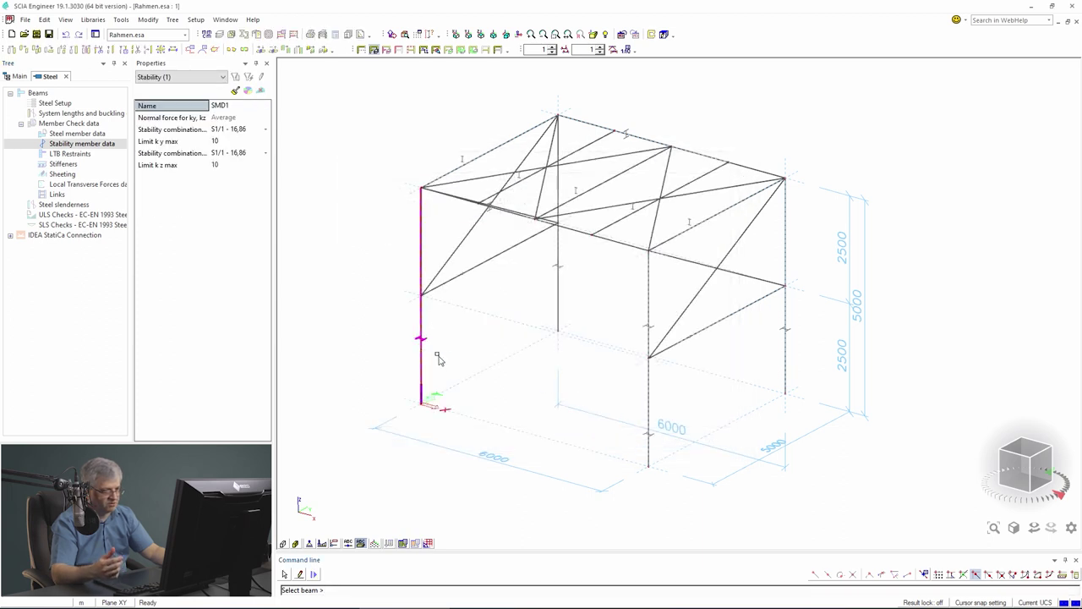
key("Escape")
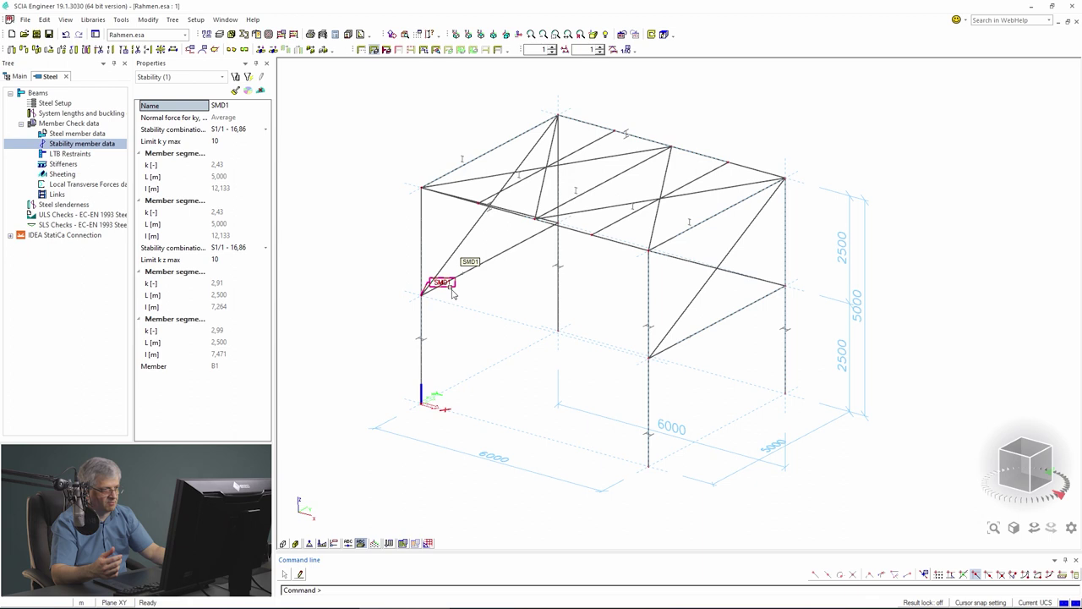
key("Escape")
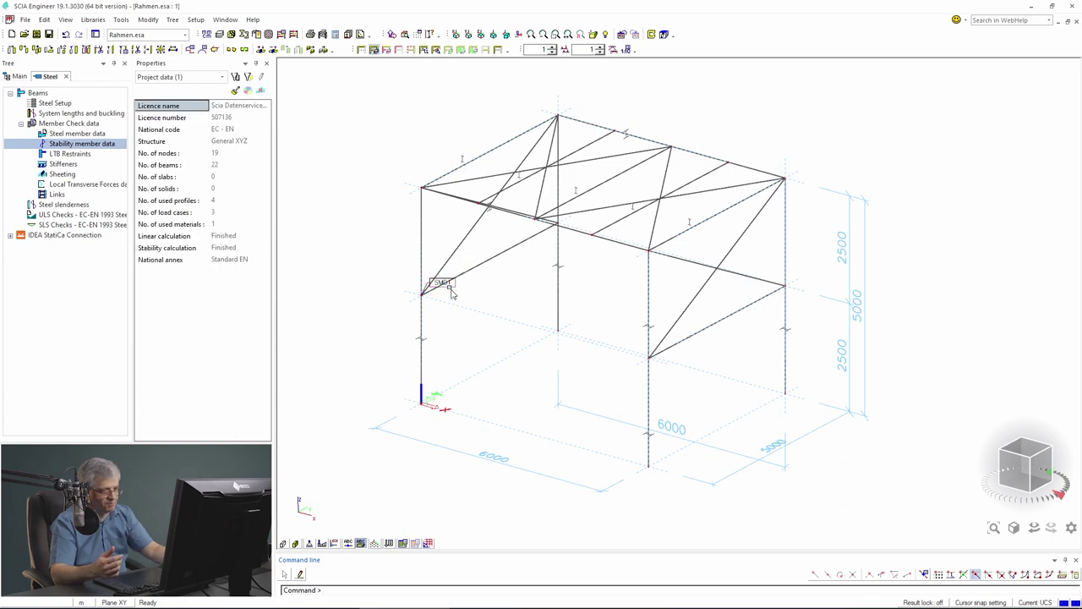
- Copy the origin column's stability member data to the lower and upper members of the adjacent column along X
left_click(450, 287)
right_click(449, 288)
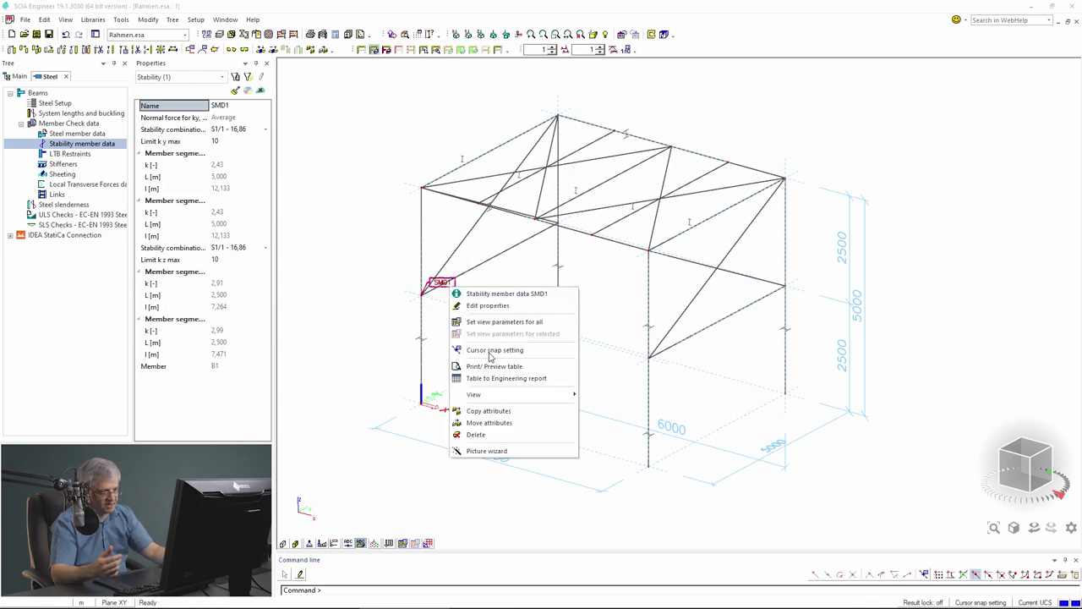
left_click(498, 411)
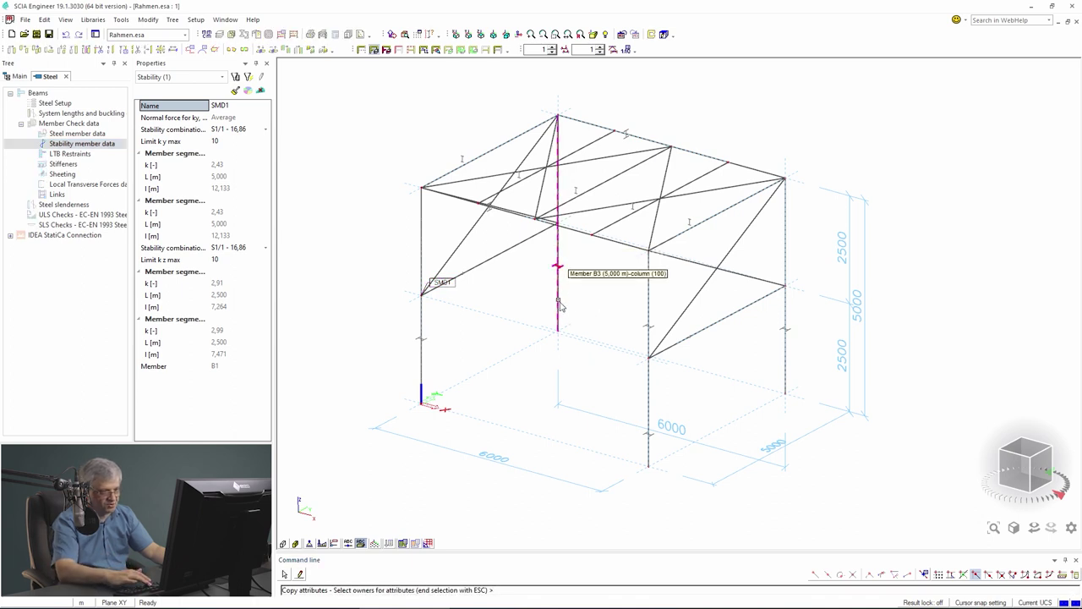
left_click(649, 331)
key("Escape")
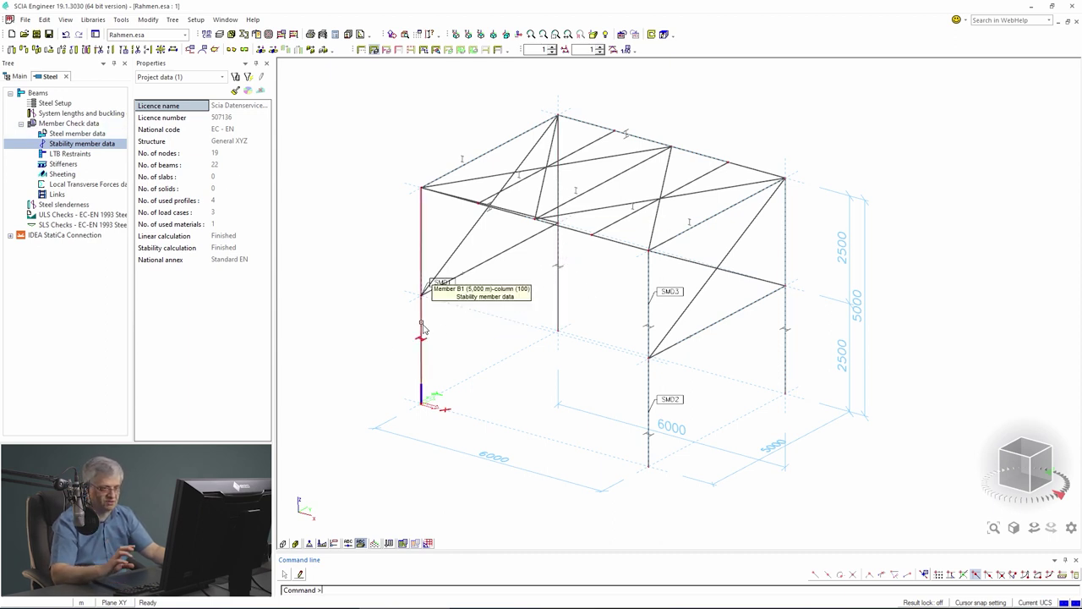
- Evaluate the steel slenderness for the current selection of all column members, displaying the ky values
left_click(41, 207)
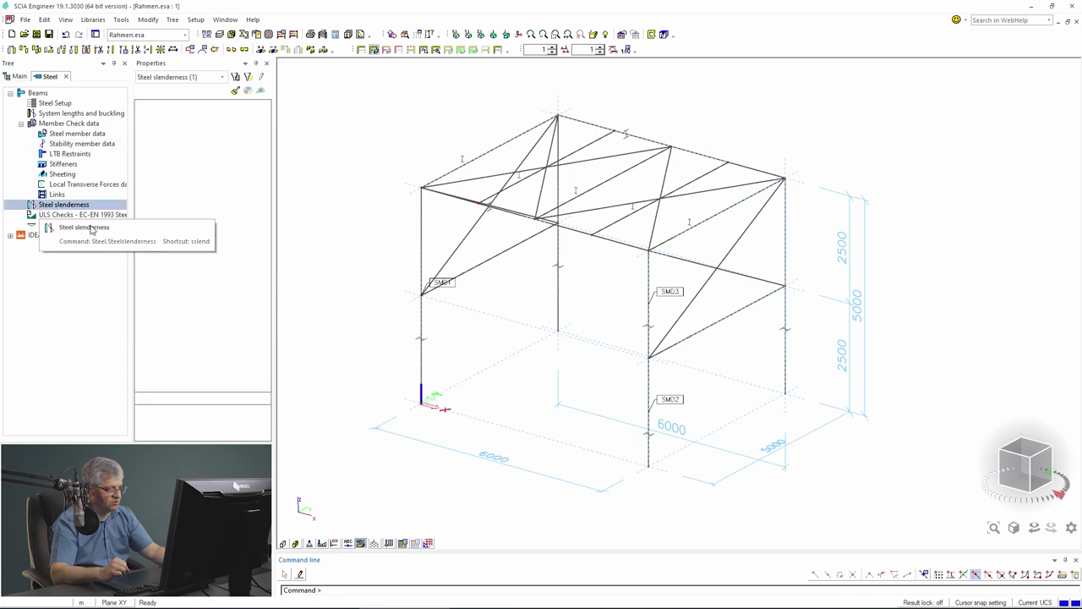
left_click(421, 334)
left_click(558, 270)
left_click(649, 414)
left_click(650, 327)
left_click(779, 354)
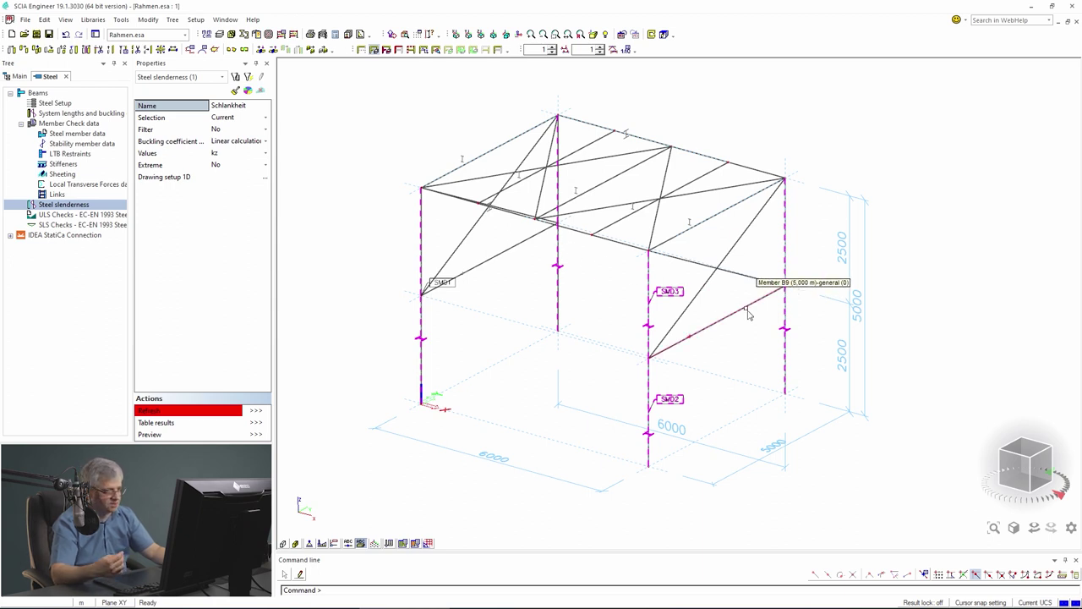
left_click(224, 158)
left_click(224, 158)
left_click(221, 172)
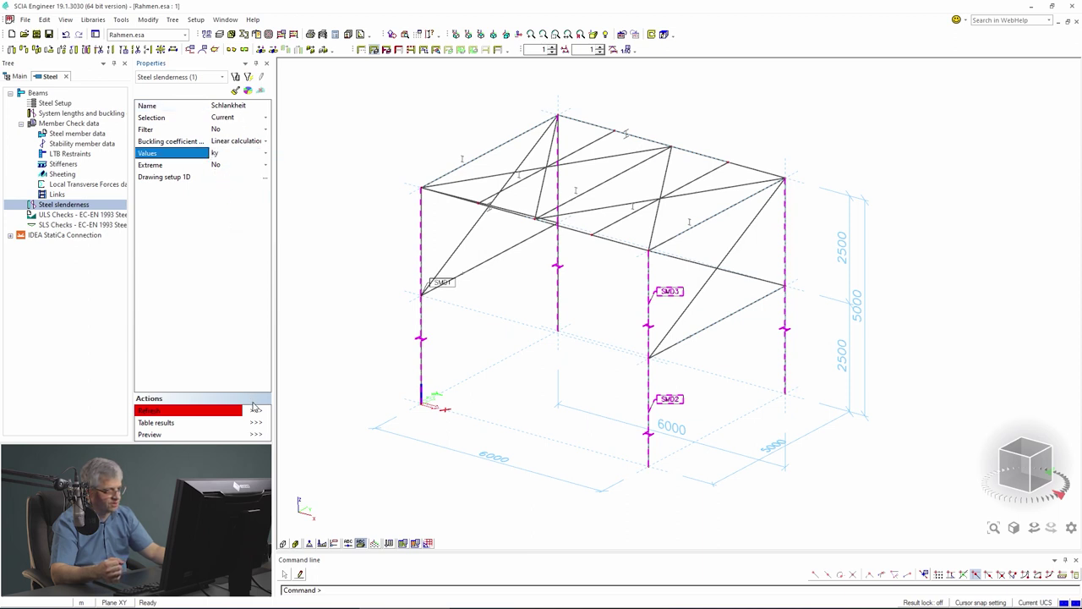
left_click(253, 410)
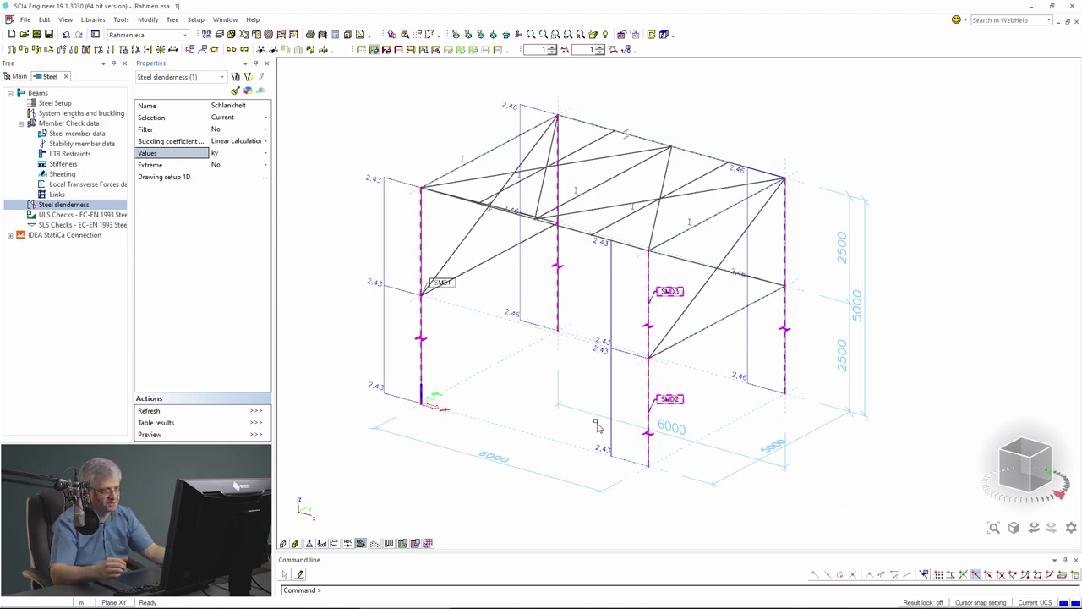
- Switch the displayed slenderness value to kz for the selected columns, refresh the result, and clear the selection
left_click(249, 156)
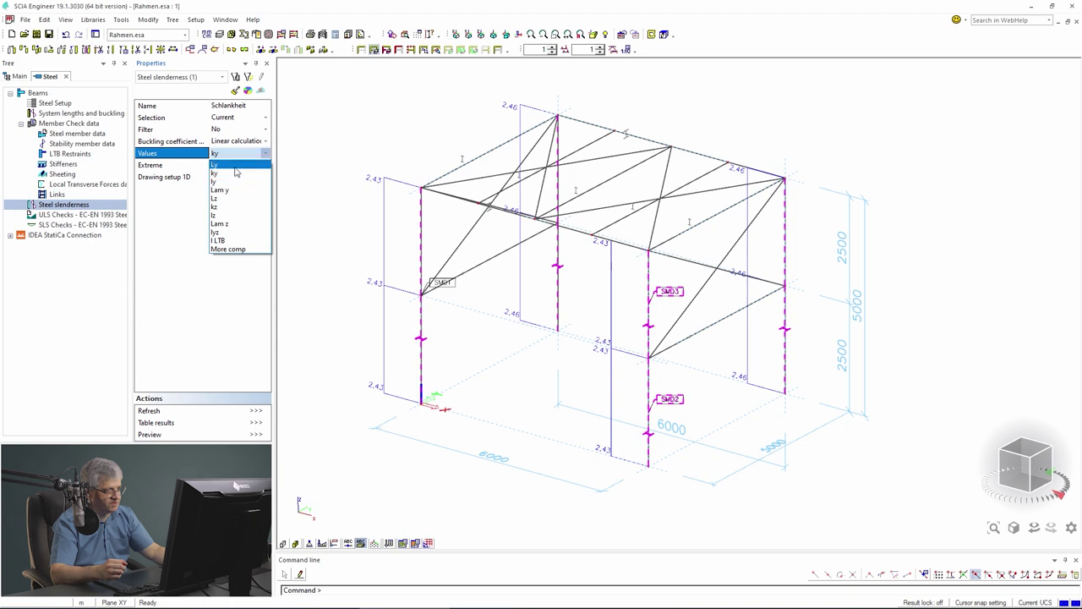
left_click(233, 208)
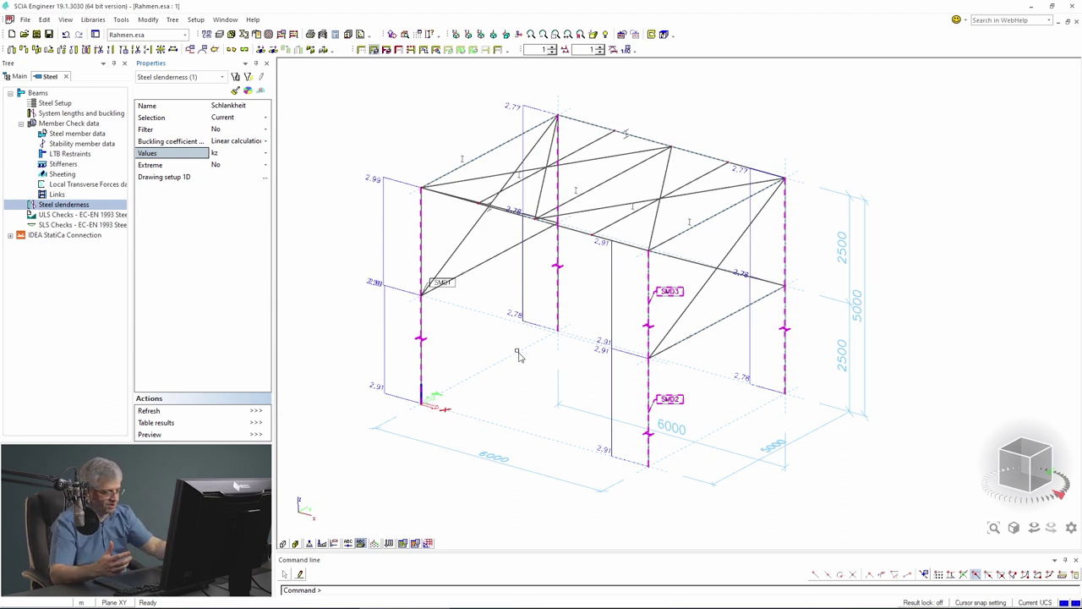
key("Escape")
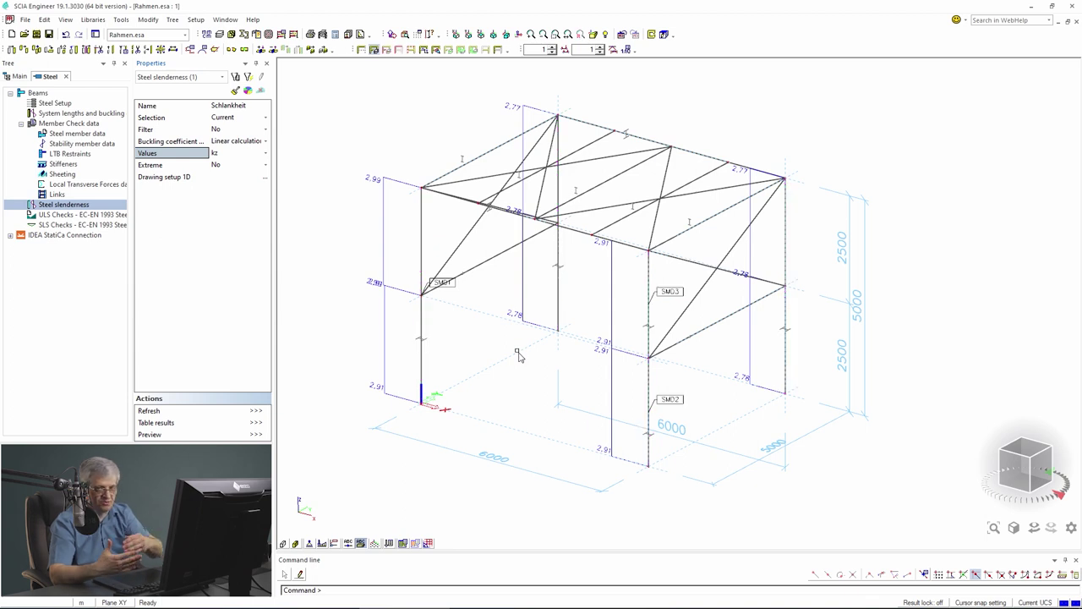